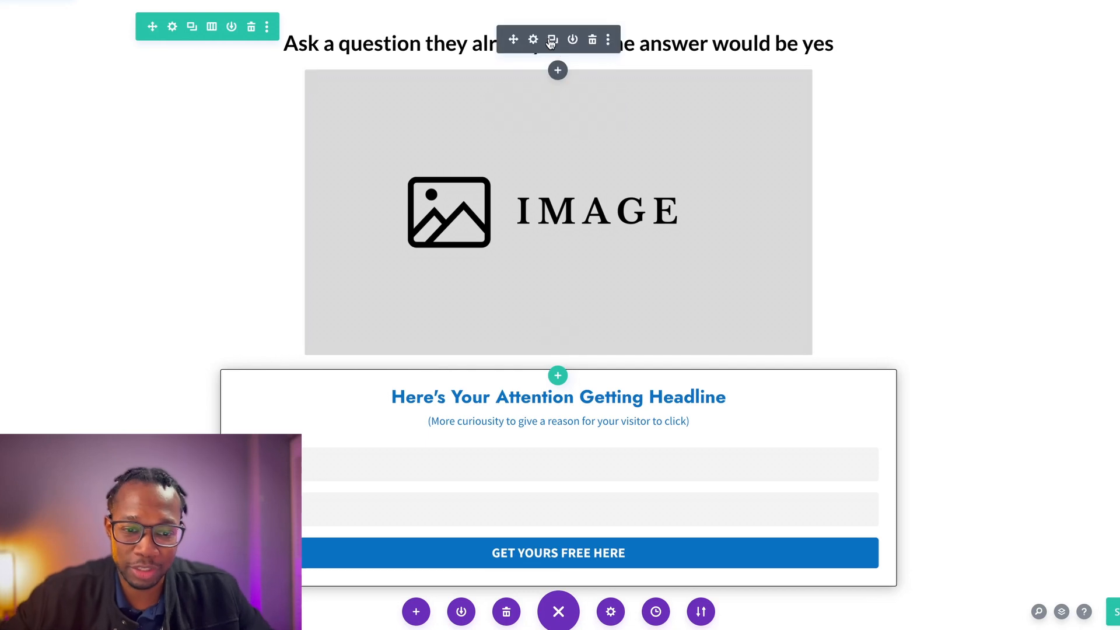
Step: Replace the question headline above the image with "Are You Ready To Finally Lose The Weight?"
{"action": "left_click", "coordinate": [532, 35]}
{"action": "triple_click", "coordinate": [888, 415]}
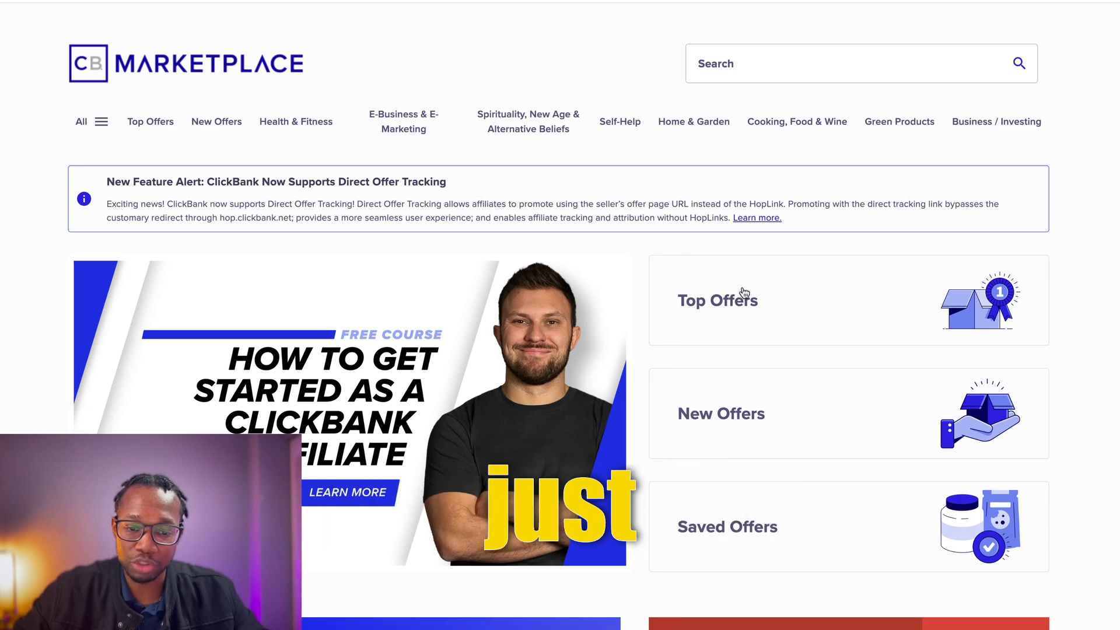
Step: Switch to the ClickBank Marketplace and open the affiliate page of the Puravive offer in Top Offers
{"action": "left_click", "coordinate": [723, 315]}
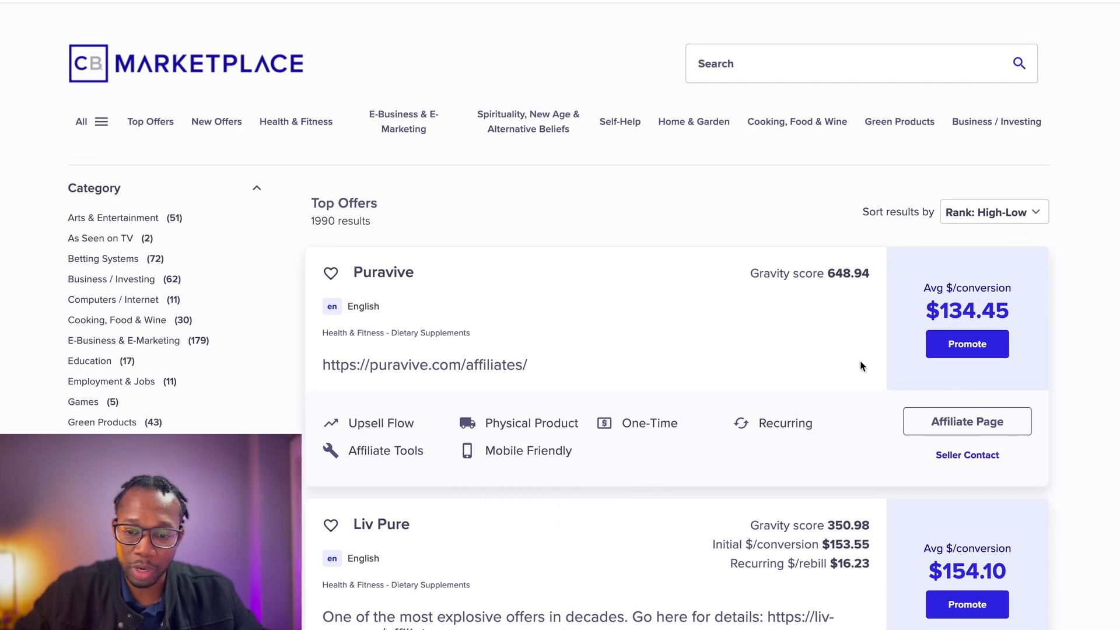
{"action": "left_click", "coordinate": [971, 430]}
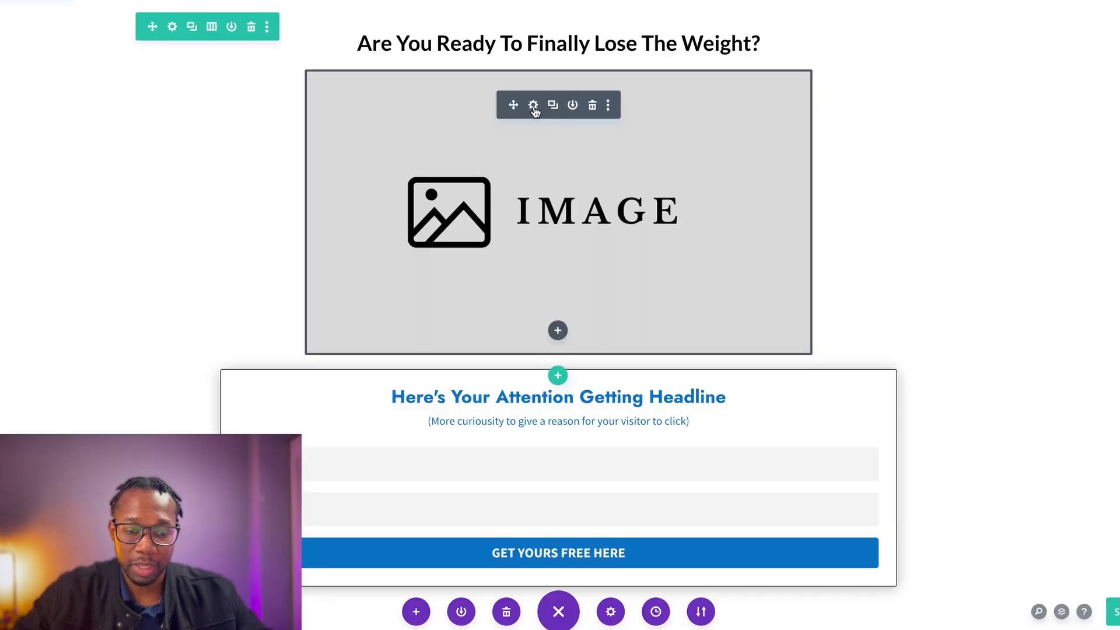
Step: Back in the page builder, replace the placeholder image with the "Click Here Play Video" picture and save the image settings
{"action": "left_click", "coordinate": [534, 108]}
{"action": "mouse_move", "coordinate": [877, 292]}
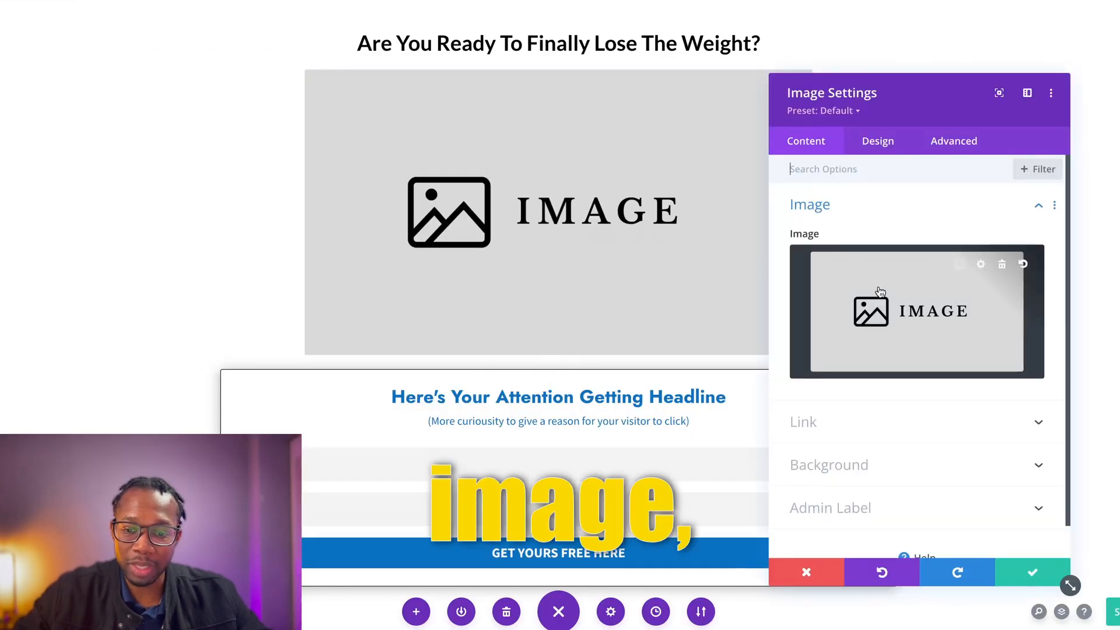
{"action": "left_click", "coordinate": [981, 268]}
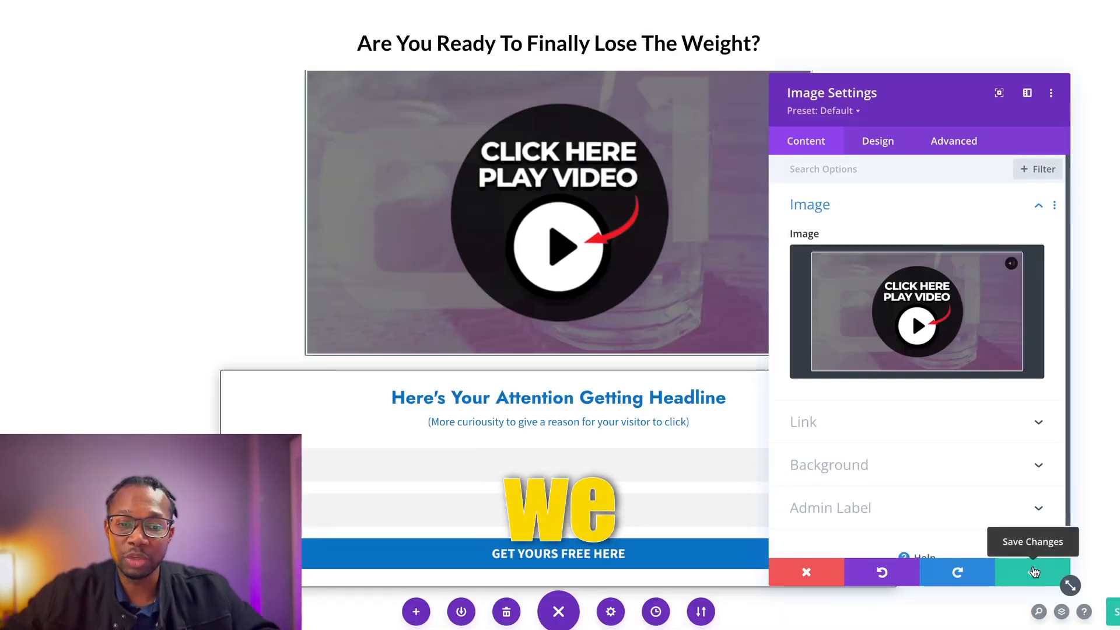
{"action": "left_click", "coordinate": [1034, 568]}
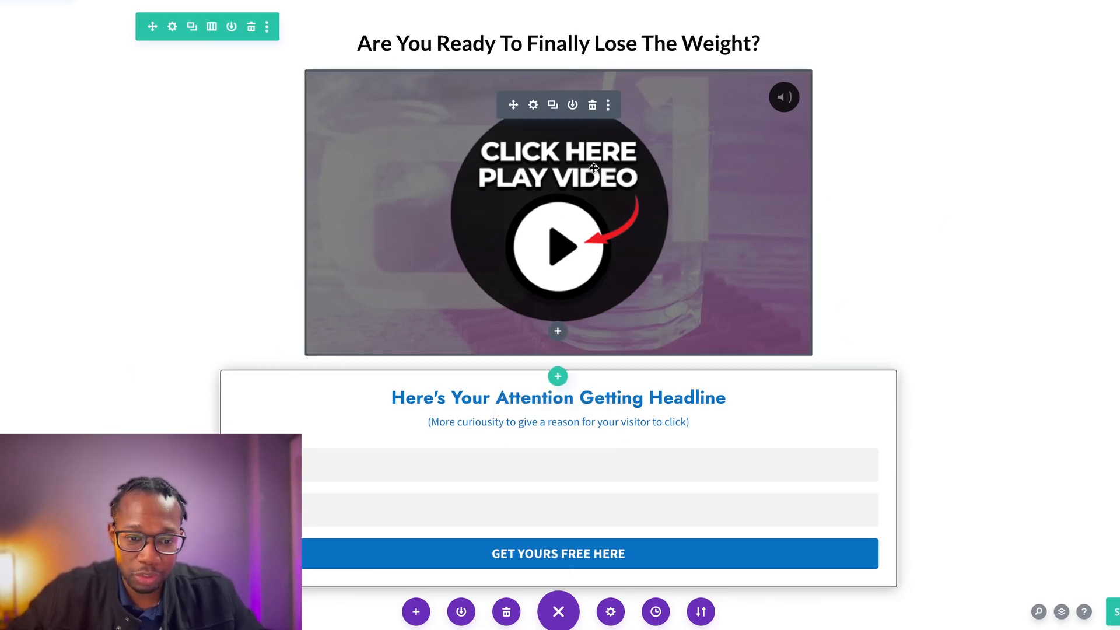
Step: Set the email opt-in title to the subject line "Exotic "rice method" liquifies fat cells" from Puravive's affiliate page
{"action": "scroll", "coordinate": [532, 430], "scroll_direction": "down", "scroll_amount": 1}
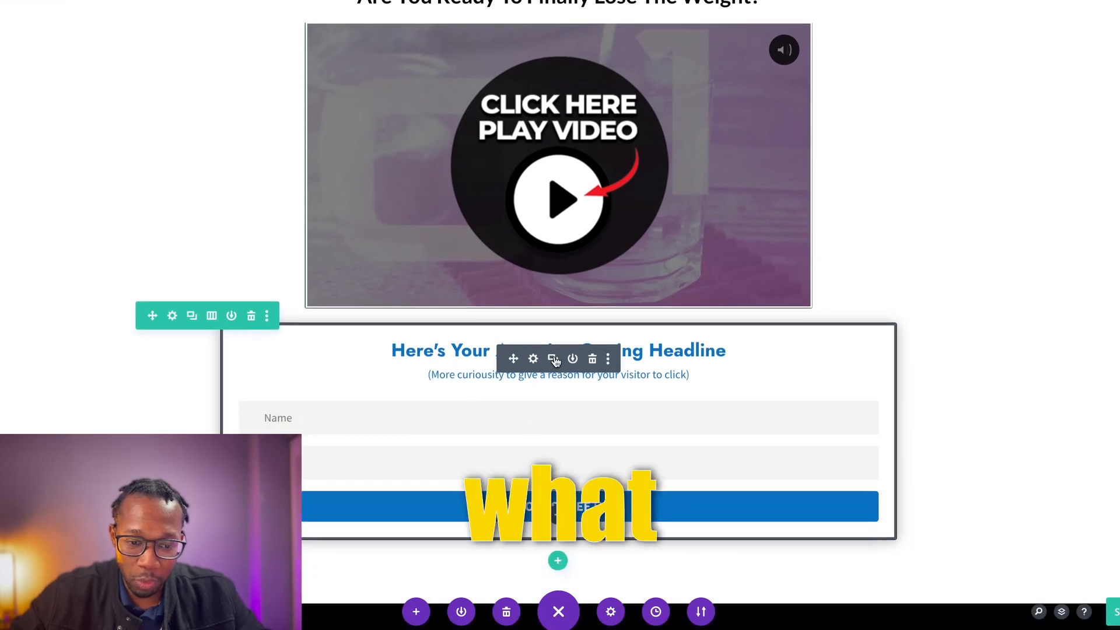
{"action": "left_click", "coordinate": [533, 359]}
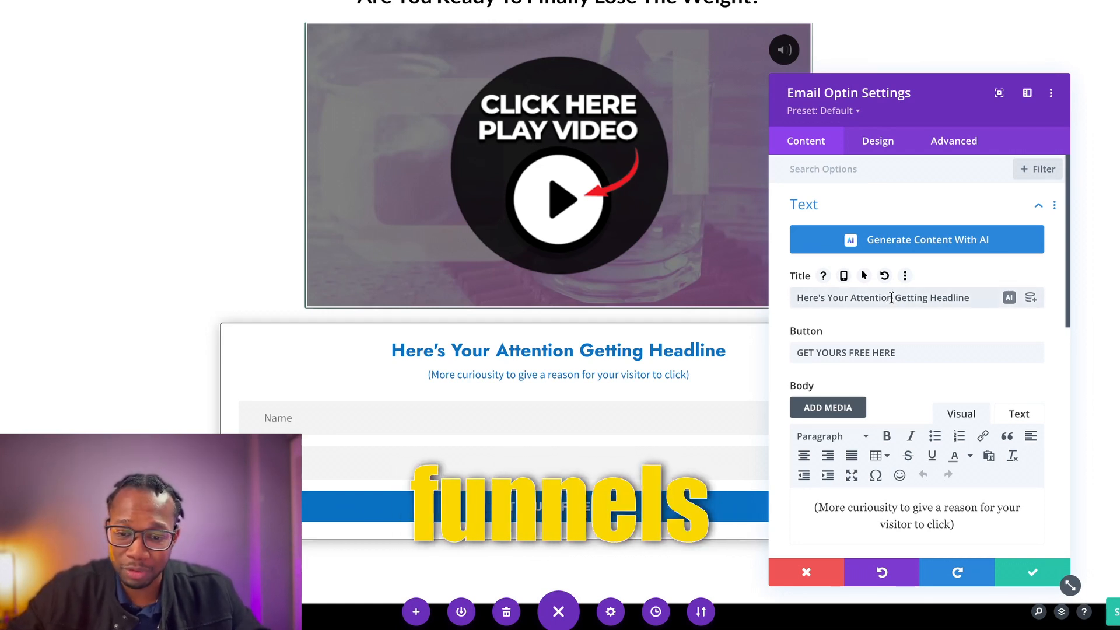
{"action": "triple_click", "coordinate": [891, 298]}
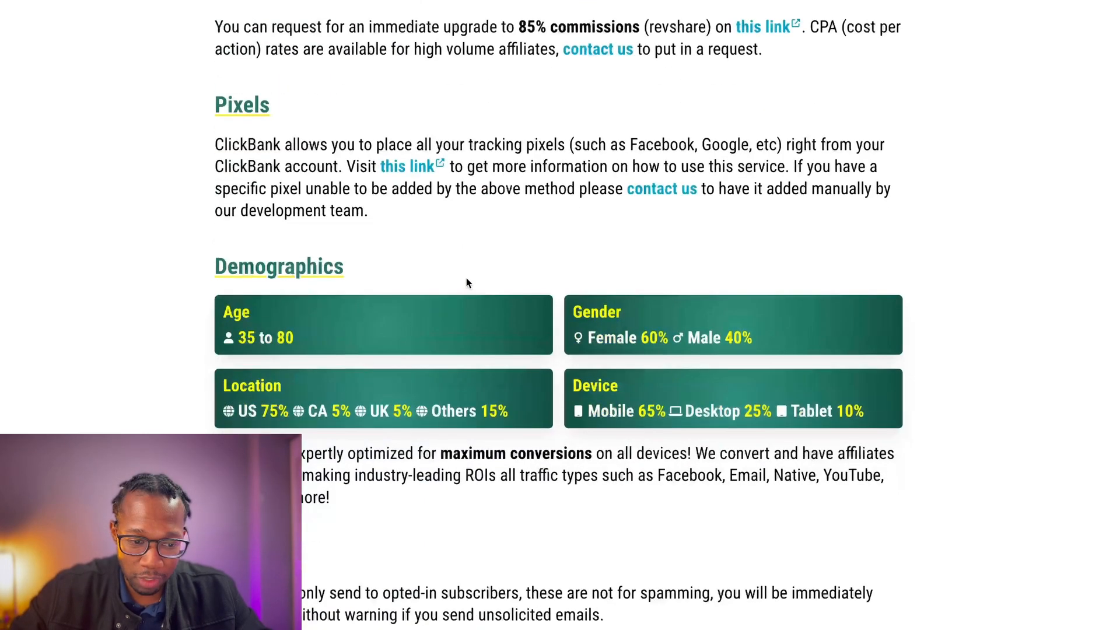
{"action": "scroll", "coordinate": [466, 277], "scroll_direction": "down", "scroll_amount": 2}
{"action": "scroll", "coordinate": [467, 278], "scroll_direction": "down", "scroll_amount": 10}
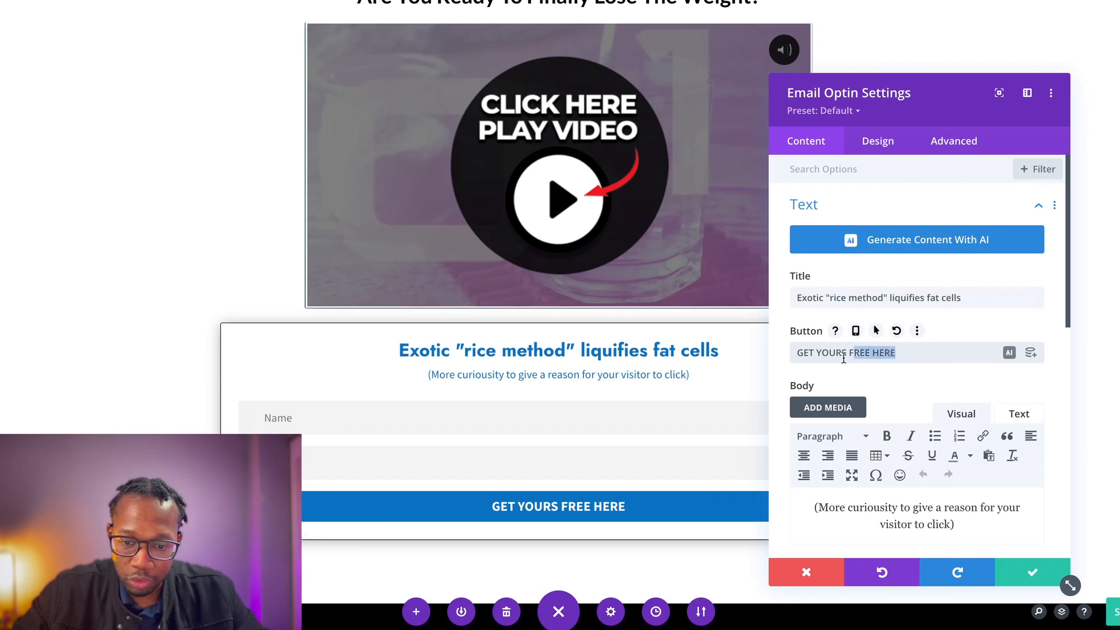
Step: Set the opt-in button text to "Watch Video Now" and the body to "(1 tsp of this rice liquifies 1 lb of flab)", and save
{"action": "scroll", "coordinate": [913, 475], "scroll_direction": "down", "scroll_amount": 1}
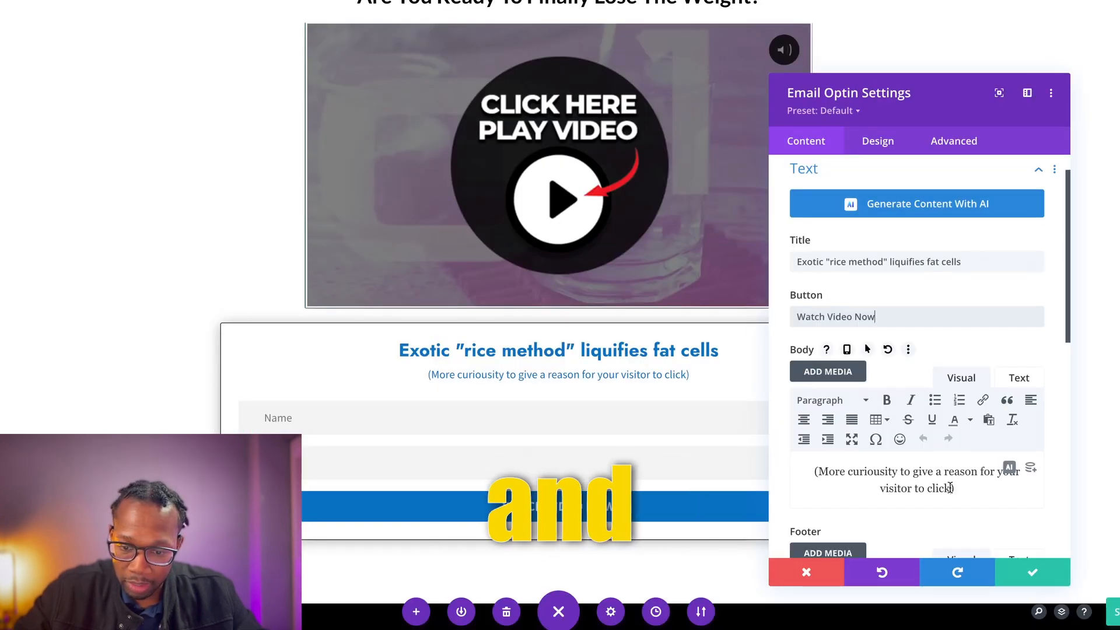
{"action": "left_click_drag", "start_coordinate": [950, 488], "coordinate": [819, 469]}
{"action": "left_click", "coordinate": [820, 469]}
{"action": "type", "text": "1 tsp of this rice liquifies 1 lb of flab"}
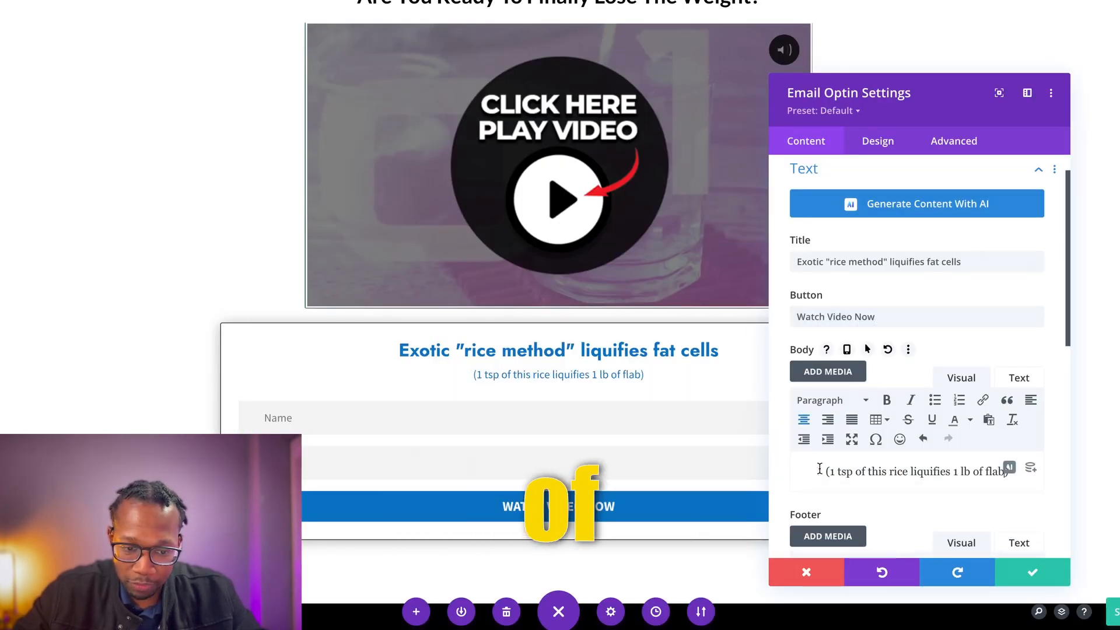
{"action": "left_click", "coordinate": [1031, 573]}
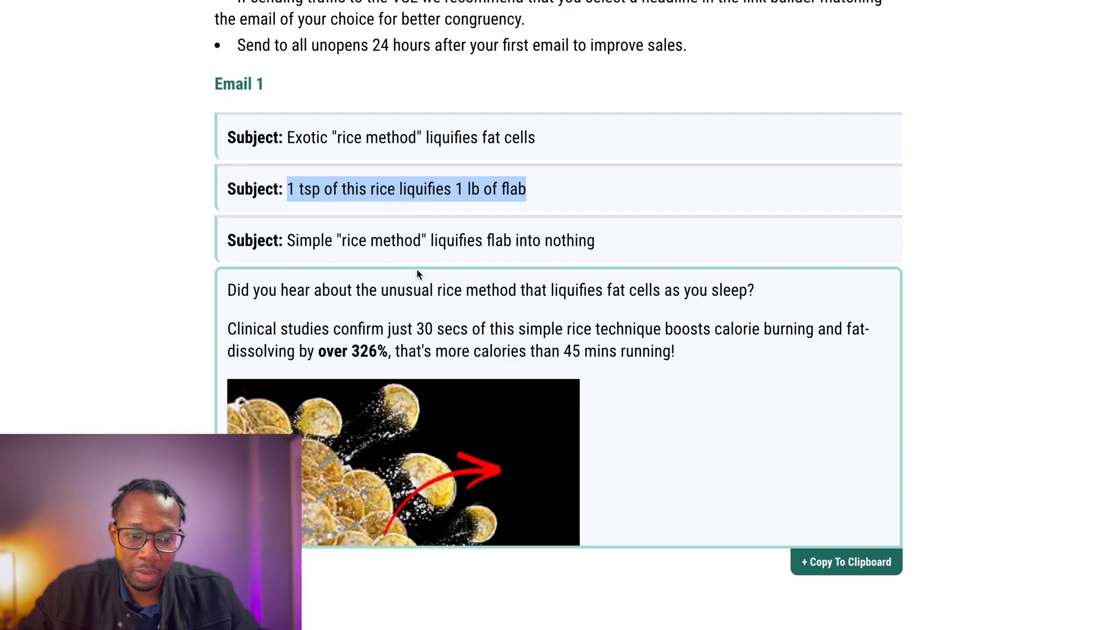
Step: Change the opt-in button's background from the saved palette to the dark green matching the offer's affiliate page, and save
{"action": "scroll", "coordinate": [416, 268], "scroll_direction": "up", "scroll_amount": 8}
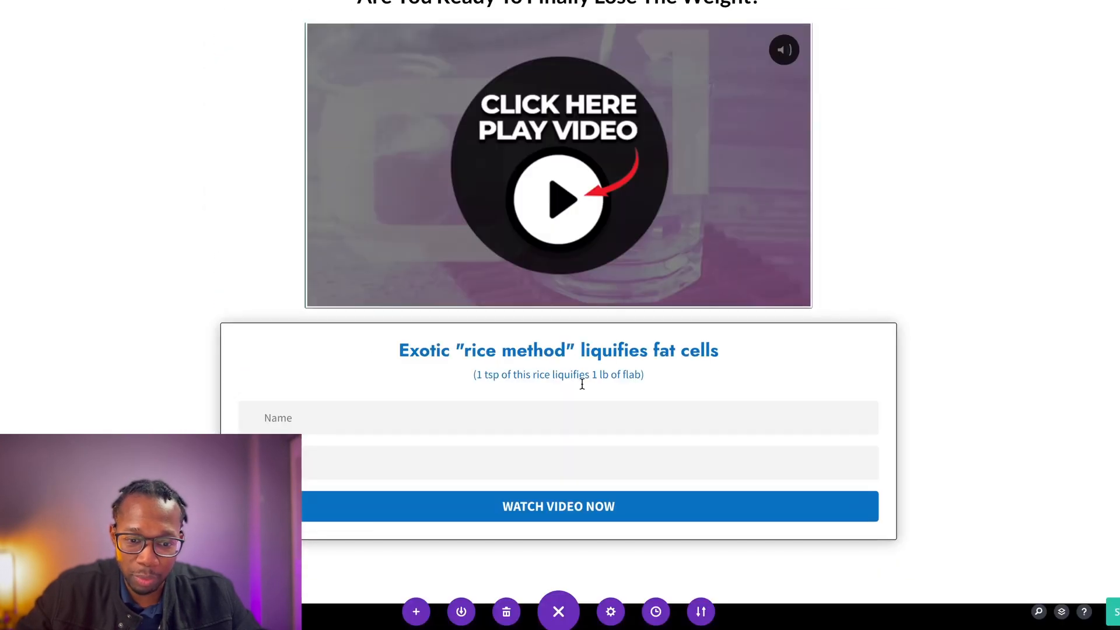
{"action": "mouse_move", "coordinate": [580, 360]}
{"action": "left_click", "coordinate": [531, 360]}
{"action": "scroll", "coordinate": [923, 452], "scroll_direction": "down", "scroll_amount": 5}
{"action": "scroll", "coordinate": [924, 453], "scroll_direction": "down", "scroll_amount": 3}
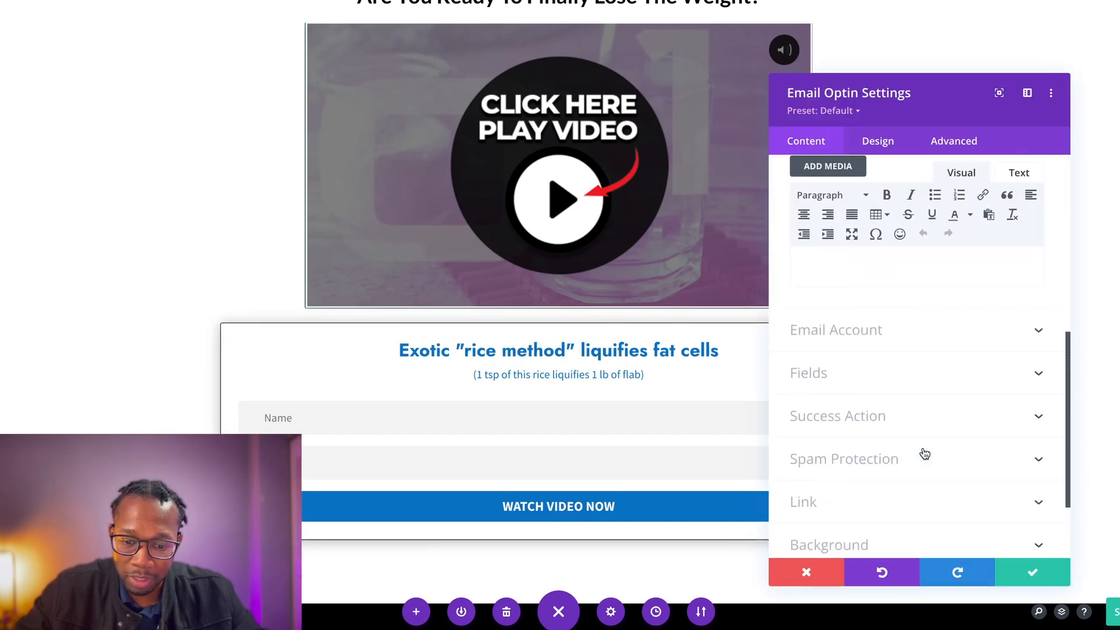
{"action": "left_click", "coordinate": [920, 457]}
{"action": "left_click", "coordinate": [878, 140]}
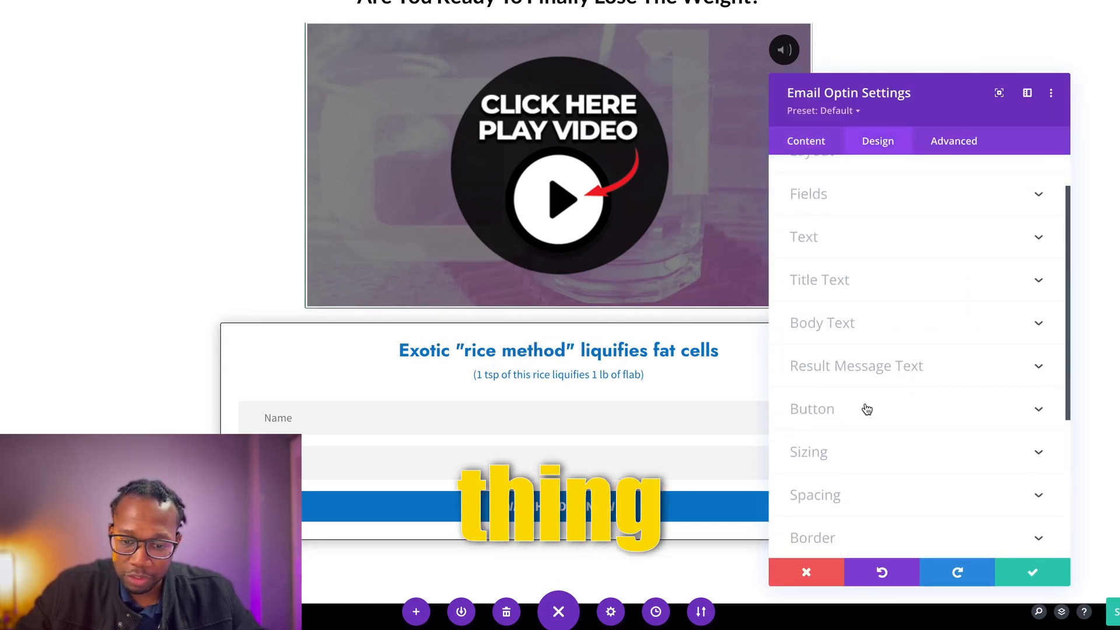
{"action": "scroll", "coordinate": [900, 400], "scroll_direction": "down", "scroll_amount": 1}
{"action": "left_click", "coordinate": [869, 394]}
{"action": "scroll", "coordinate": [869, 398], "scroll_direction": "down", "scroll_amount": 3}
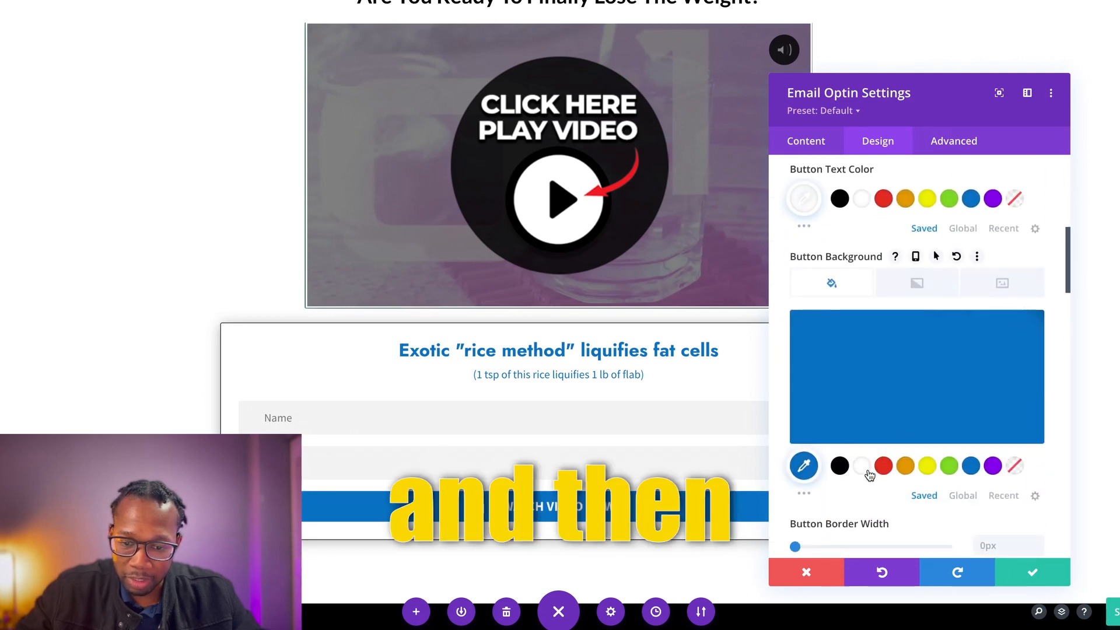
{"action": "left_click", "coordinate": [808, 495]}
{"action": "scroll", "coordinate": [875, 379], "scroll_direction": "down", "scroll_amount": 3}
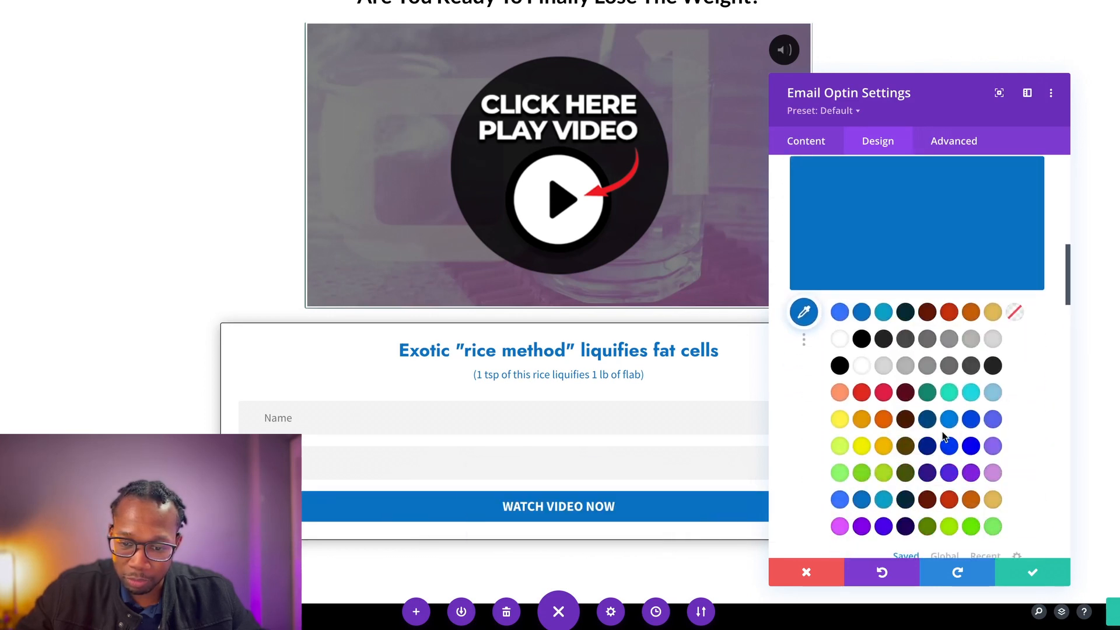
{"action": "left_click", "coordinate": [929, 400]}
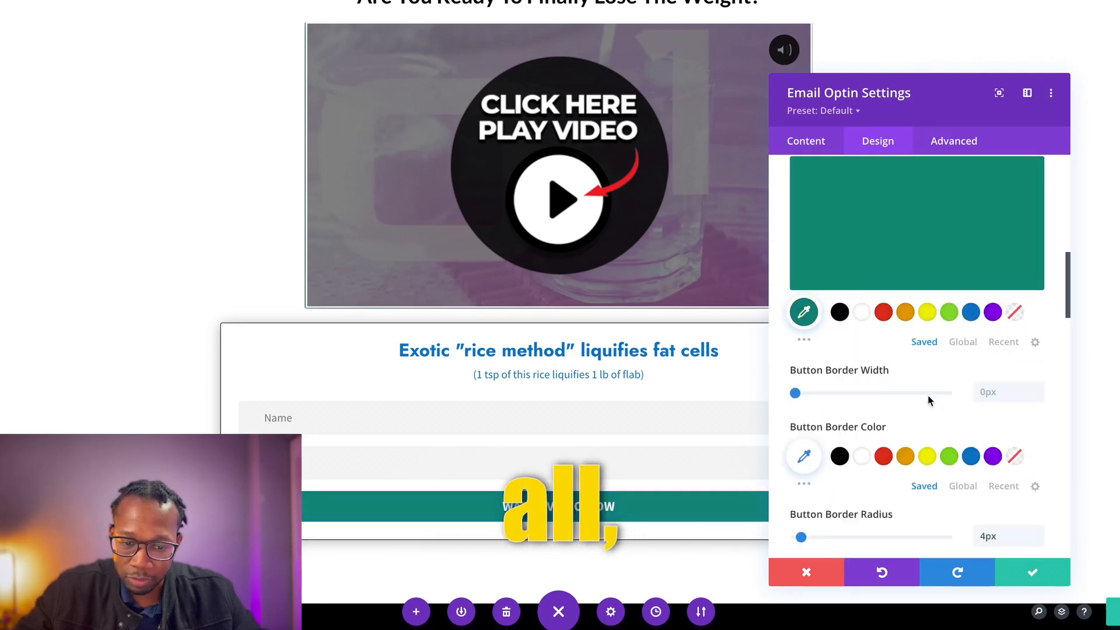
{"action": "left_click", "coordinate": [1031, 578]}
Step: Change the opt-in form's title text color to the same dark green as its button
{"action": "left_click", "coordinate": [532, 358]}
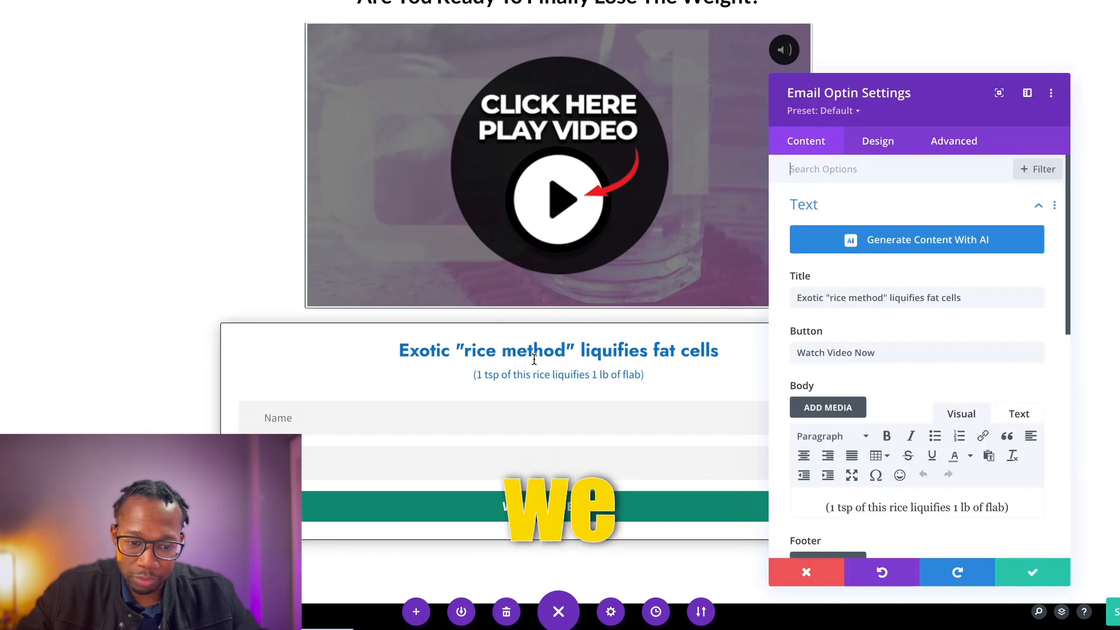
{"action": "left_click", "coordinate": [868, 149]}
{"action": "left_click", "coordinate": [848, 332]}
{"action": "scroll", "coordinate": [831, 395], "scroll_direction": "down", "scroll_amount": 3}
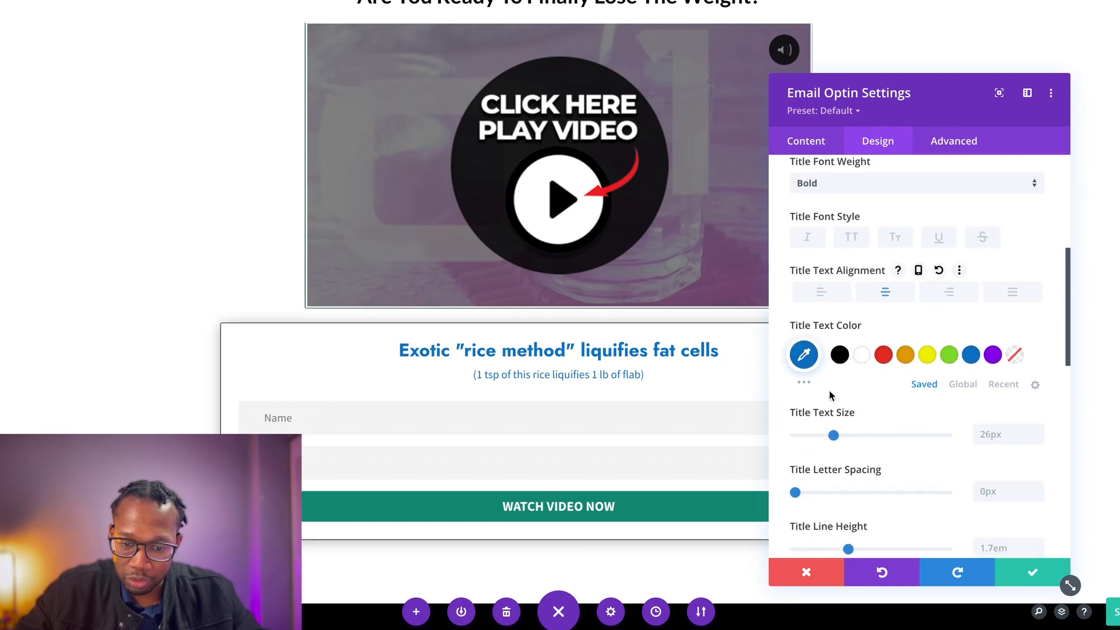
{"action": "left_click", "coordinate": [805, 385]}
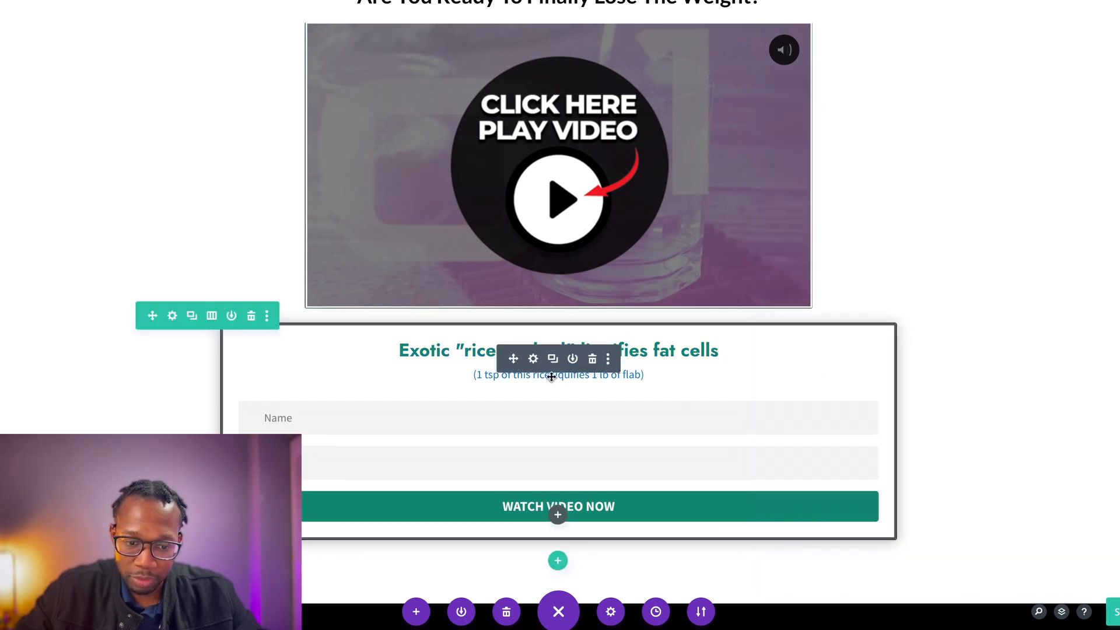
Step: Set the opt-in form's body text color to black (#000000) and save the changes
{"action": "left_click", "coordinate": [533, 359]}
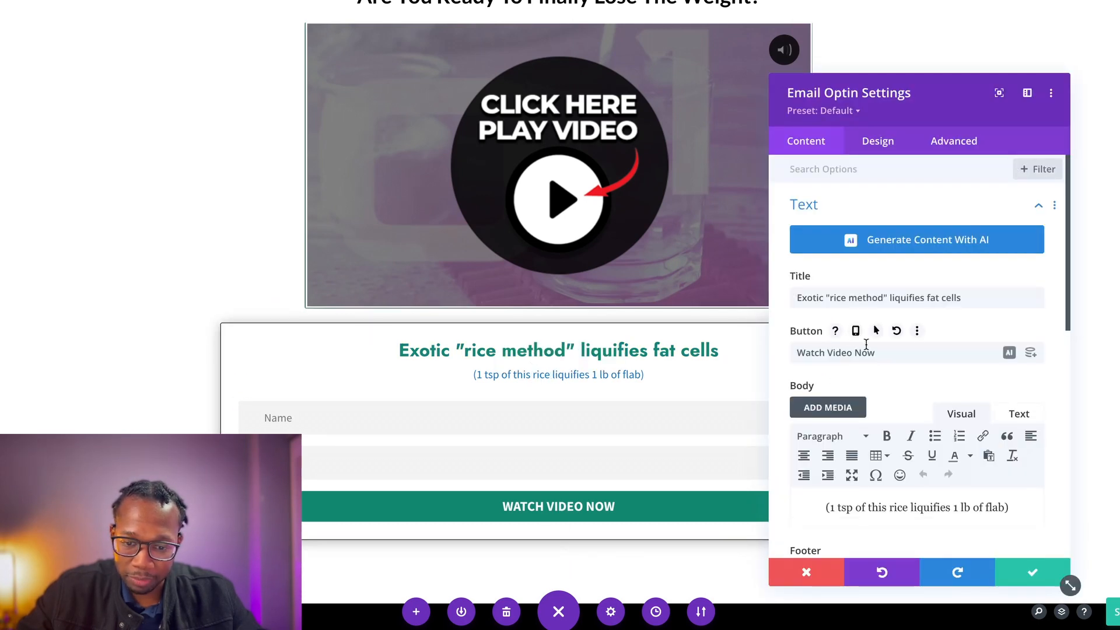
{"action": "scroll", "coordinate": [866, 344], "scroll_direction": "down", "scroll_amount": 1}
{"action": "left_click", "coordinate": [878, 141]}
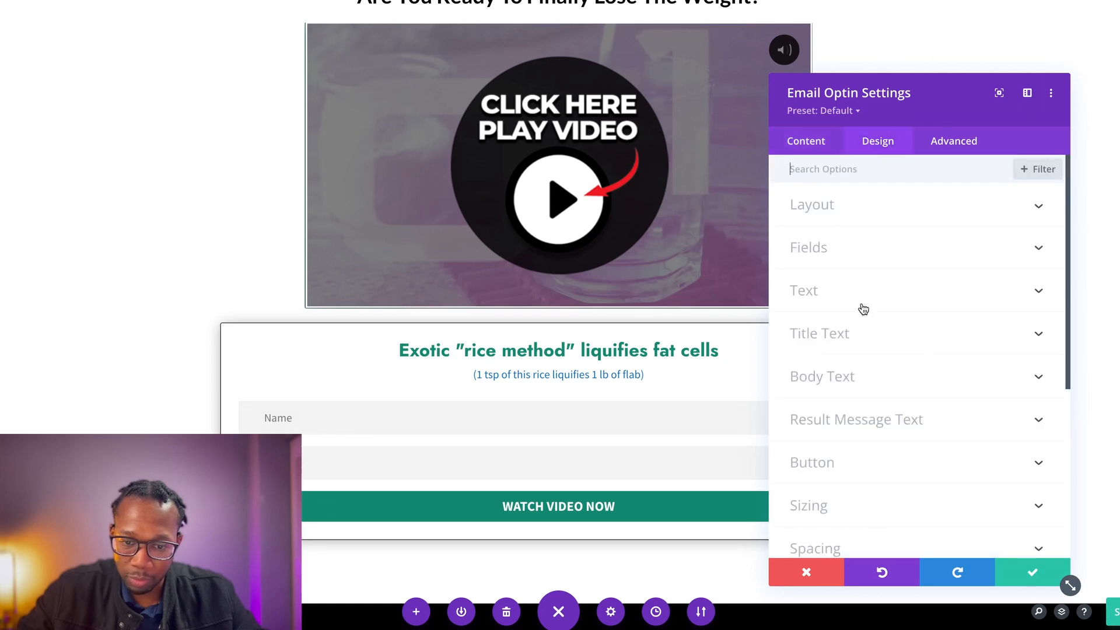
{"action": "left_click", "coordinate": [884, 380]}
{"action": "scroll", "coordinate": [861, 396], "scroll_direction": "down", "scroll_amount": 1}
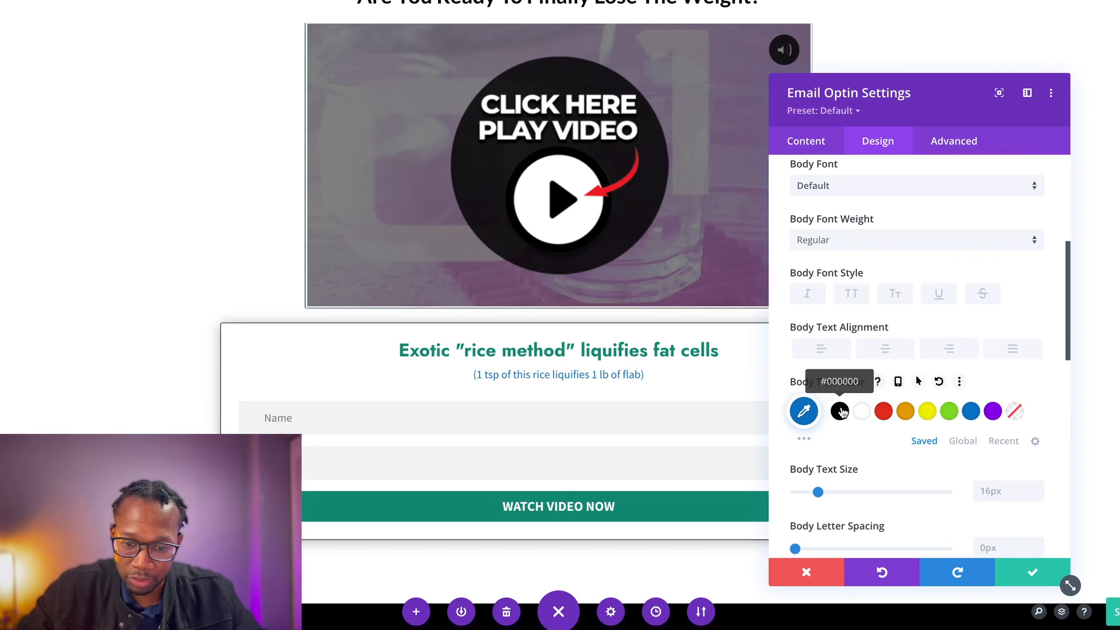
{"action": "left_click", "coordinate": [1007, 564]}
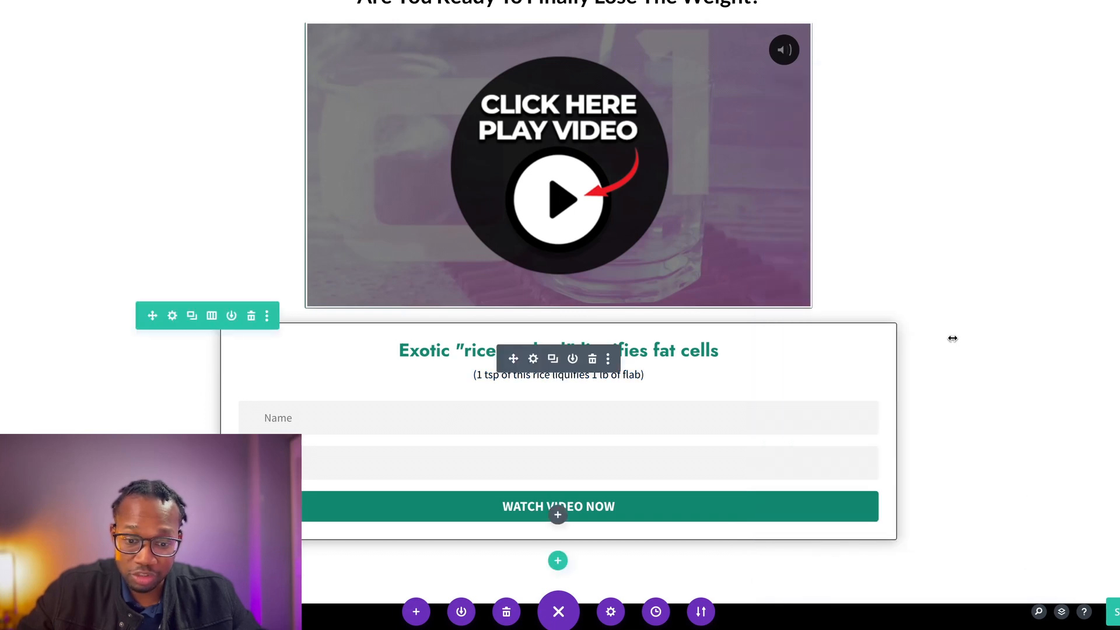
Step: Delete the SwapFunnels logo from the footer and undo the deletion
{"action": "scroll", "coordinate": [950, 338], "scroll_direction": "down", "scroll_amount": 1}
{"action": "scroll", "coordinate": [951, 336], "scroll_direction": "down", "scroll_amount": 5}
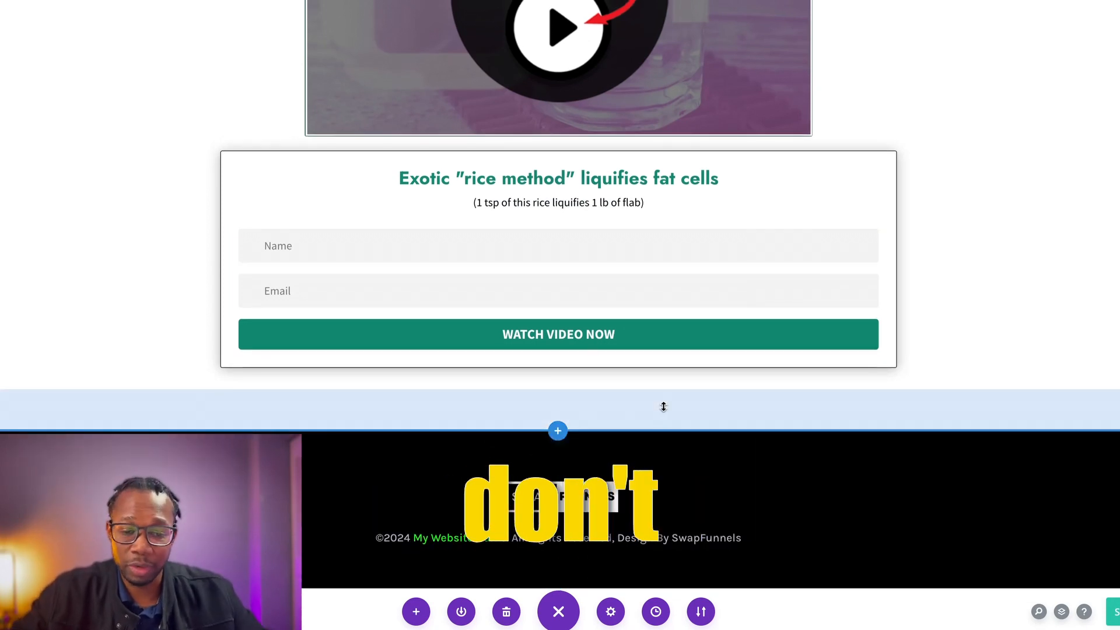
{"action": "left_click", "coordinate": [592, 459]}
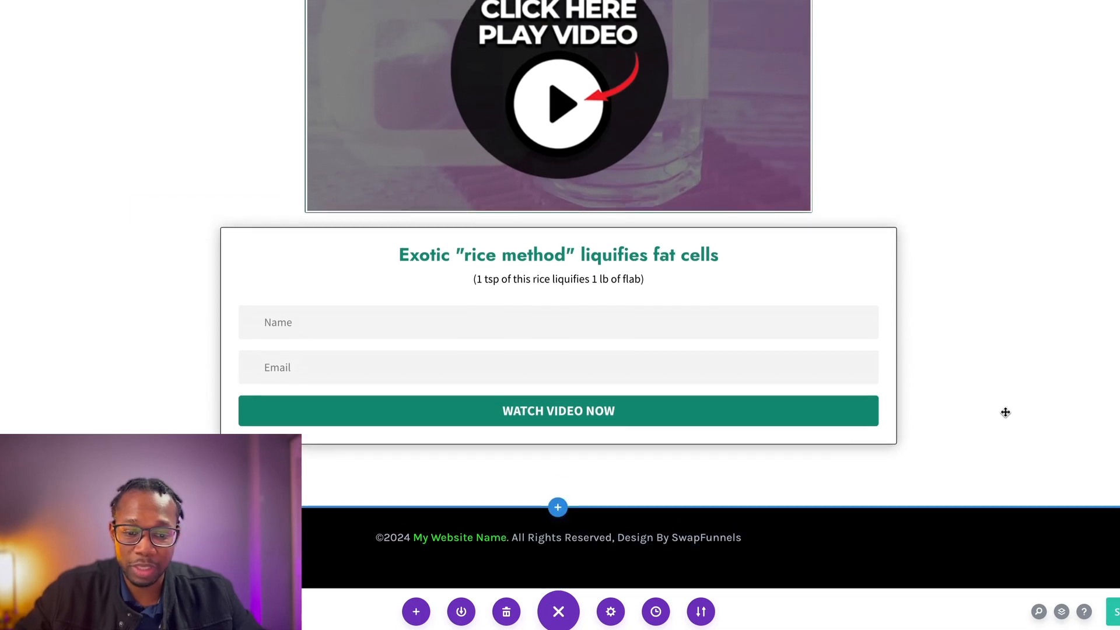
{"action": "key", "text": "ctrl+z"}
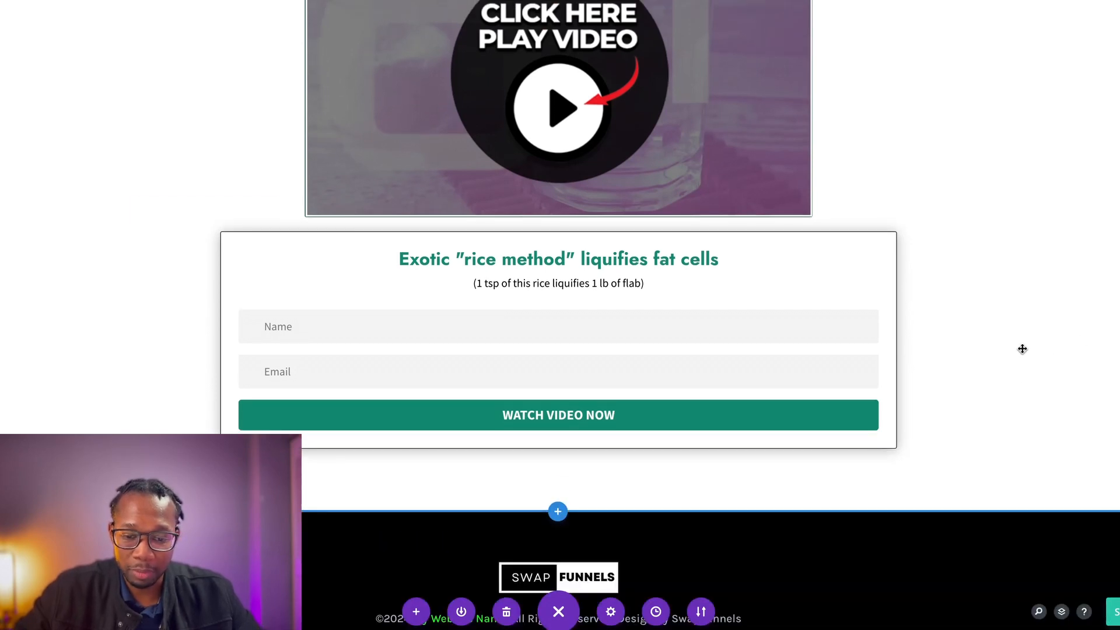
Step: Generate AI background images for the opt-in section from the description "tropical beach with palm trees"
{"action": "scroll", "coordinate": [1021, 348], "scroll_direction": "up", "scroll_amount": 3}
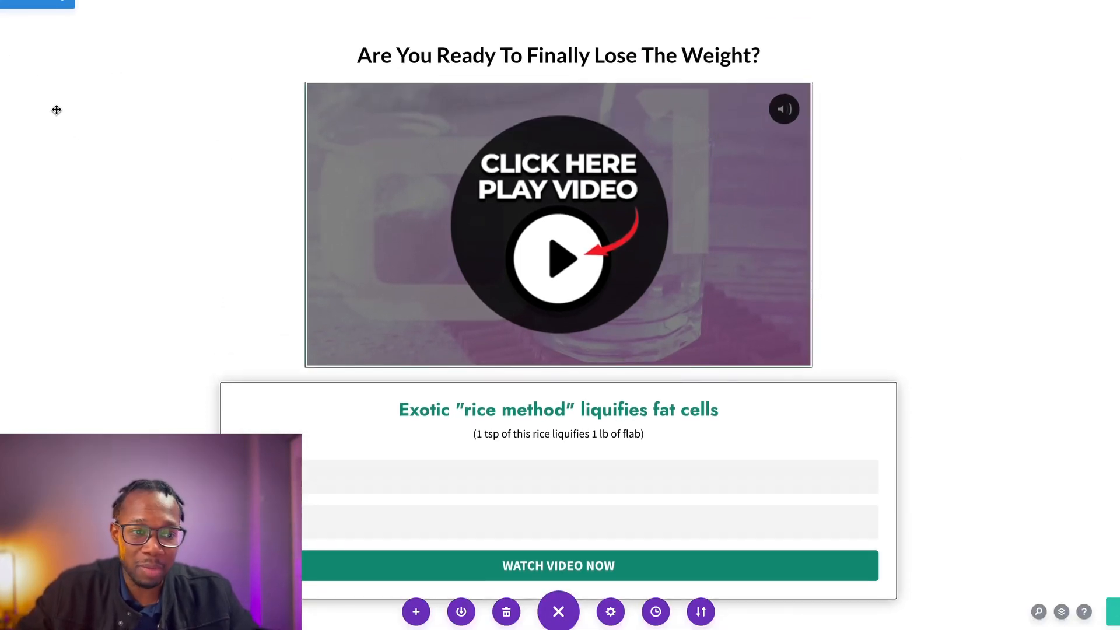
{"action": "left_click", "coordinate": [35, 3]}
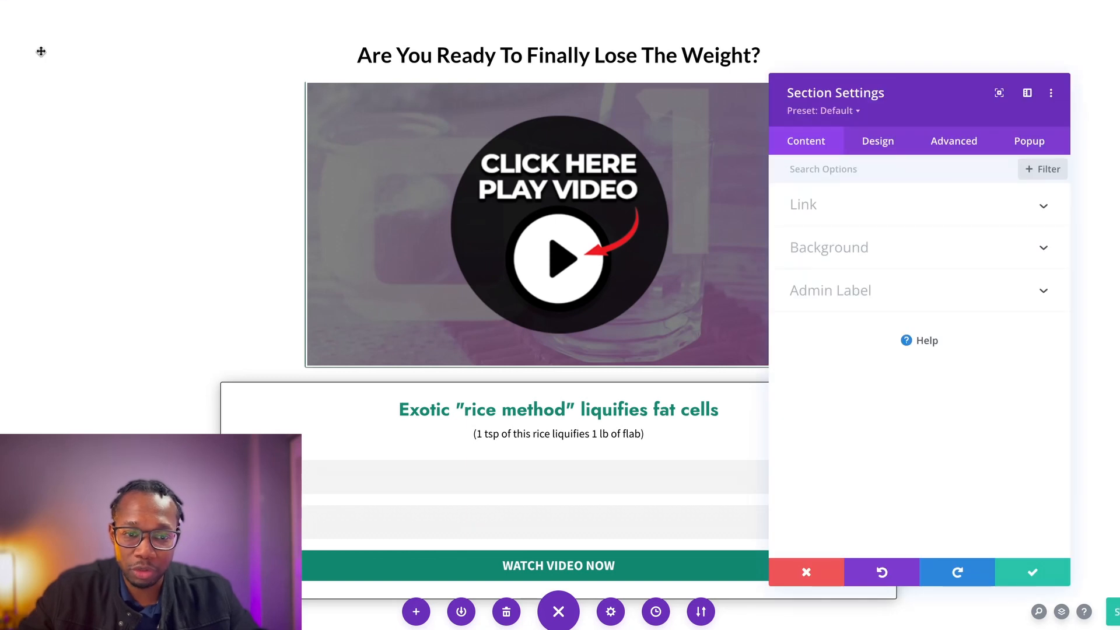
{"action": "left_click", "coordinate": [884, 254]}
{"action": "left_click", "coordinate": [896, 234]}
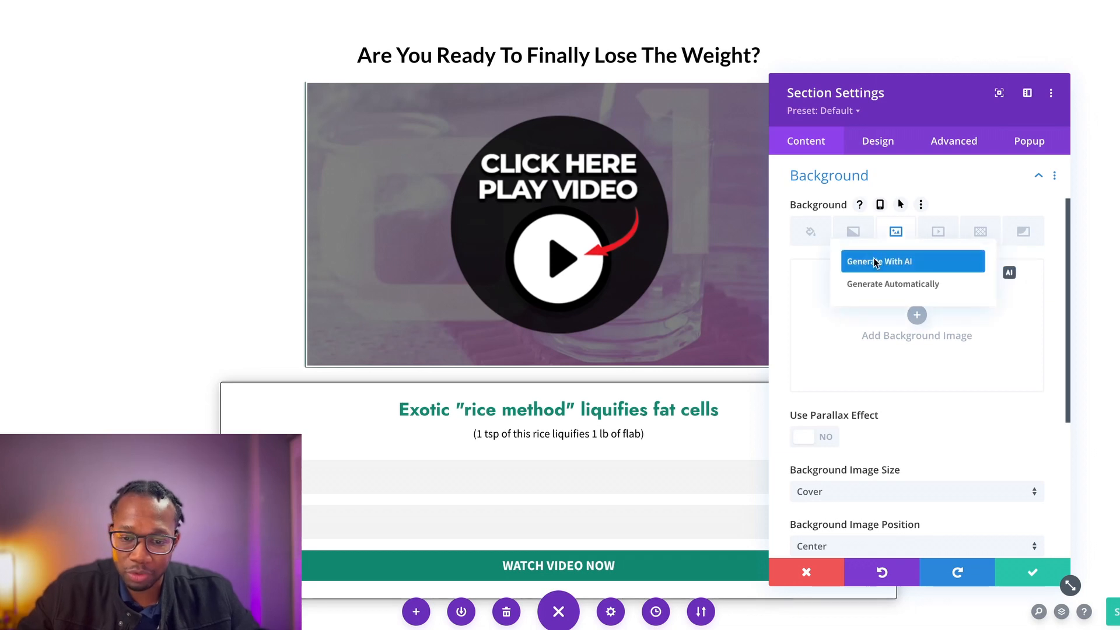
{"action": "left_click", "coordinate": [875, 262]}
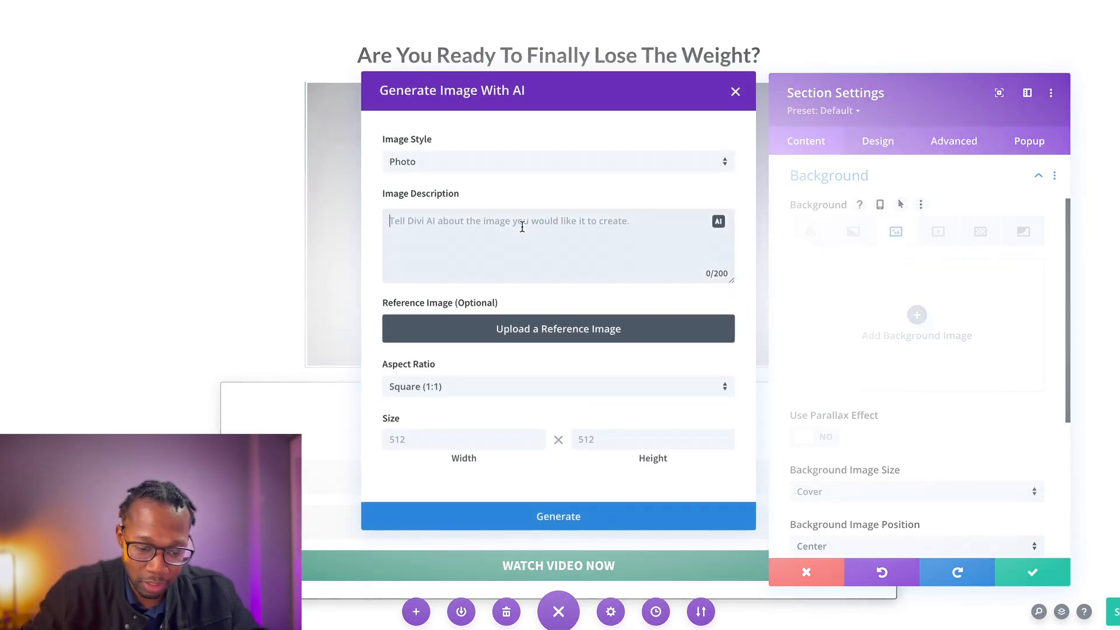
{"action": "type", "text": "tropical beach with palm trees"}
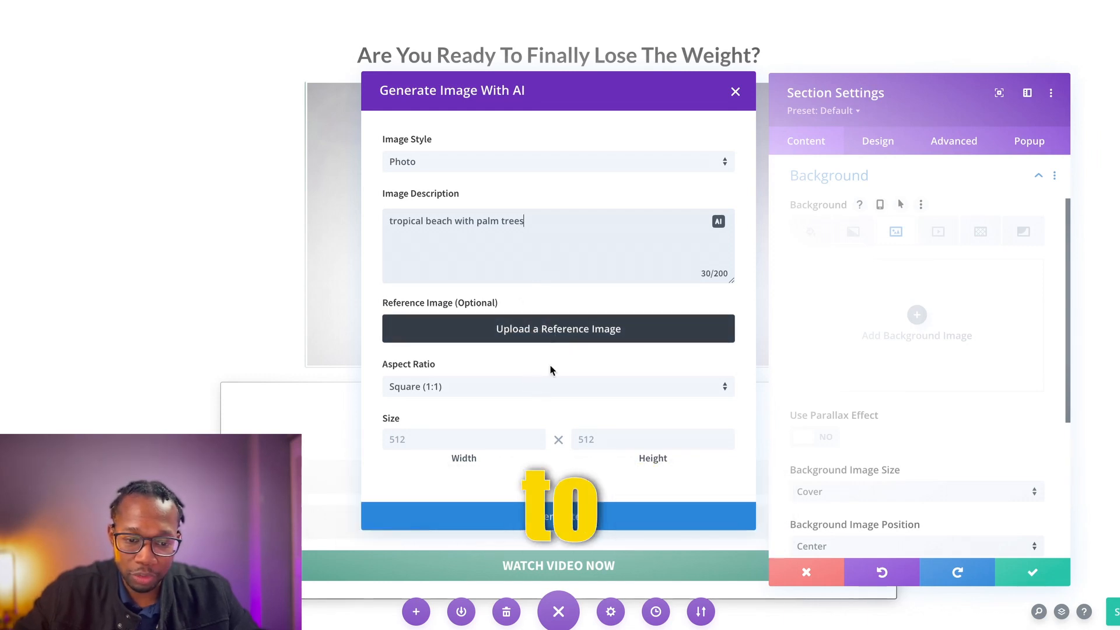
{"action": "left_click", "coordinate": [558, 516]}
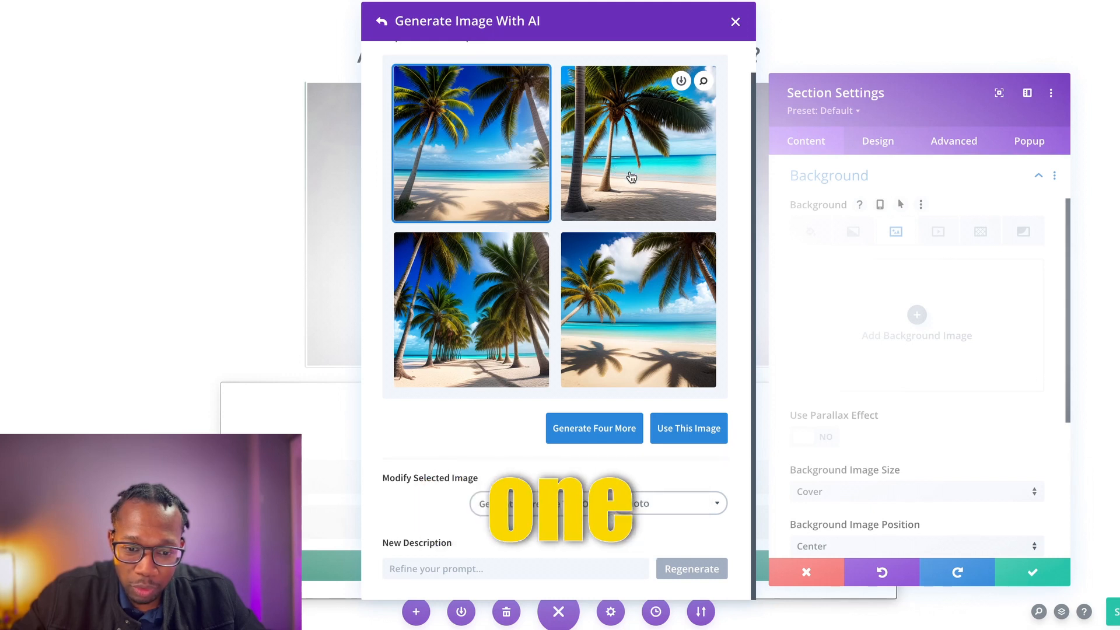
Step: Use the second generated beach image as the section background and set its background image blend to Color Burn
{"action": "left_click", "coordinate": [647, 185]}
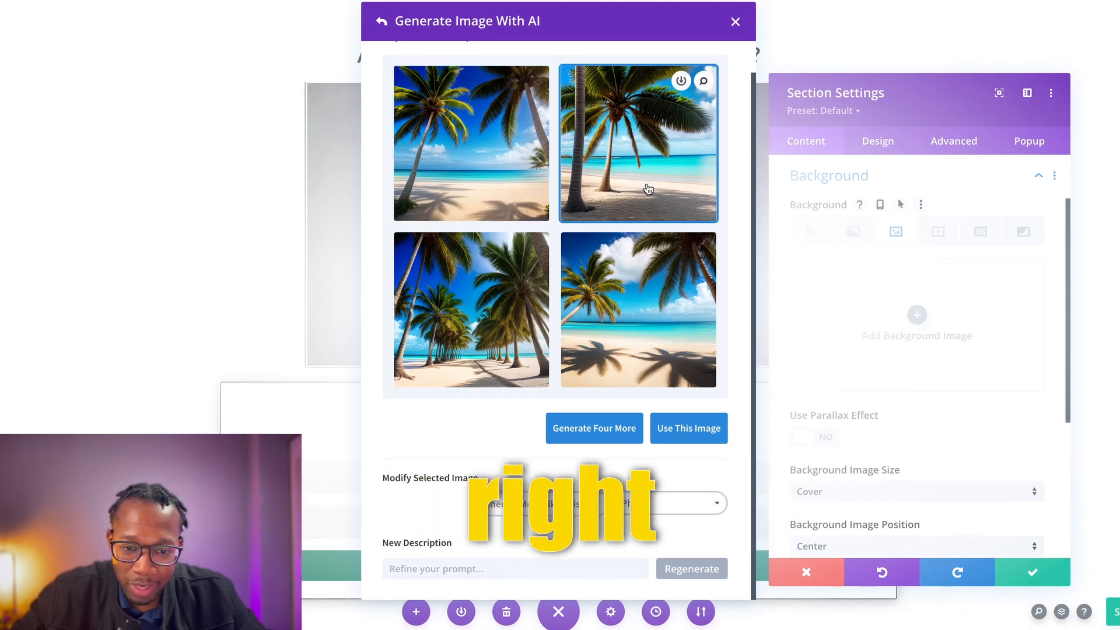
{"action": "left_click", "coordinate": [694, 431]}
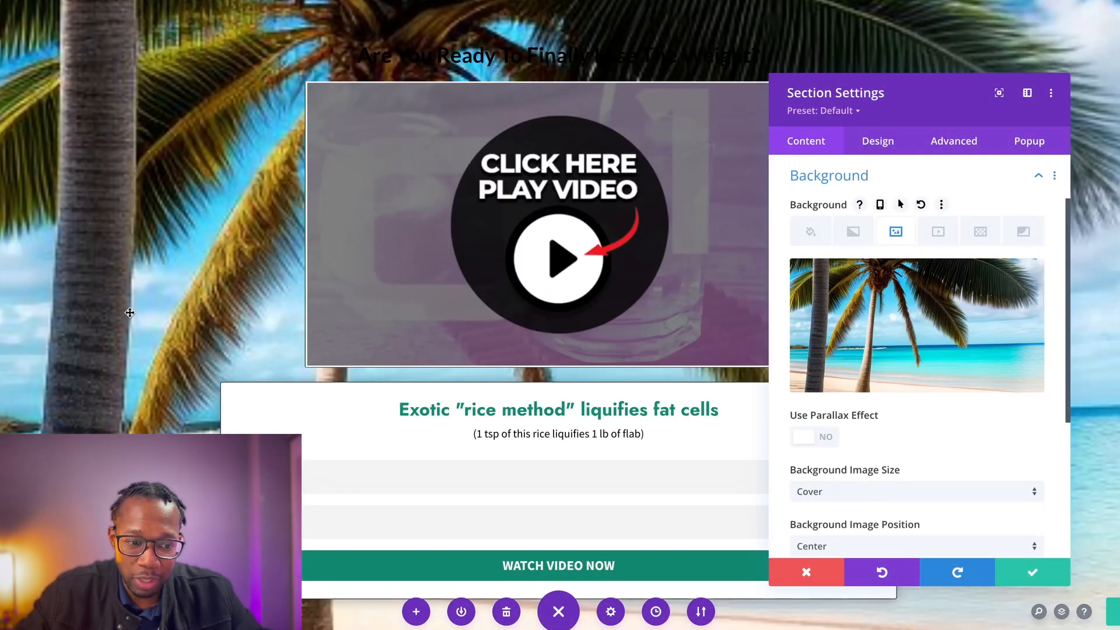
{"action": "scroll", "coordinate": [129, 313], "scroll_direction": "down", "scroll_amount": 1}
{"action": "scroll", "coordinate": [960, 373], "scroll_direction": "down", "scroll_amount": 5}
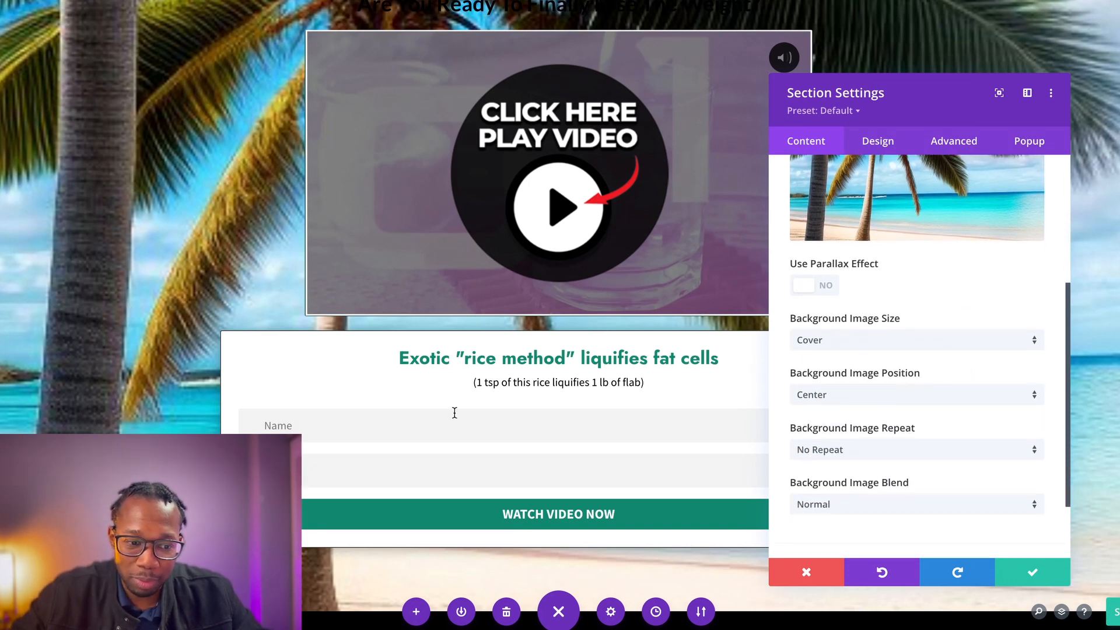
{"action": "scroll", "coordinate": [453, 410], "scroll_direction": "up", "scroll_amount": 1}
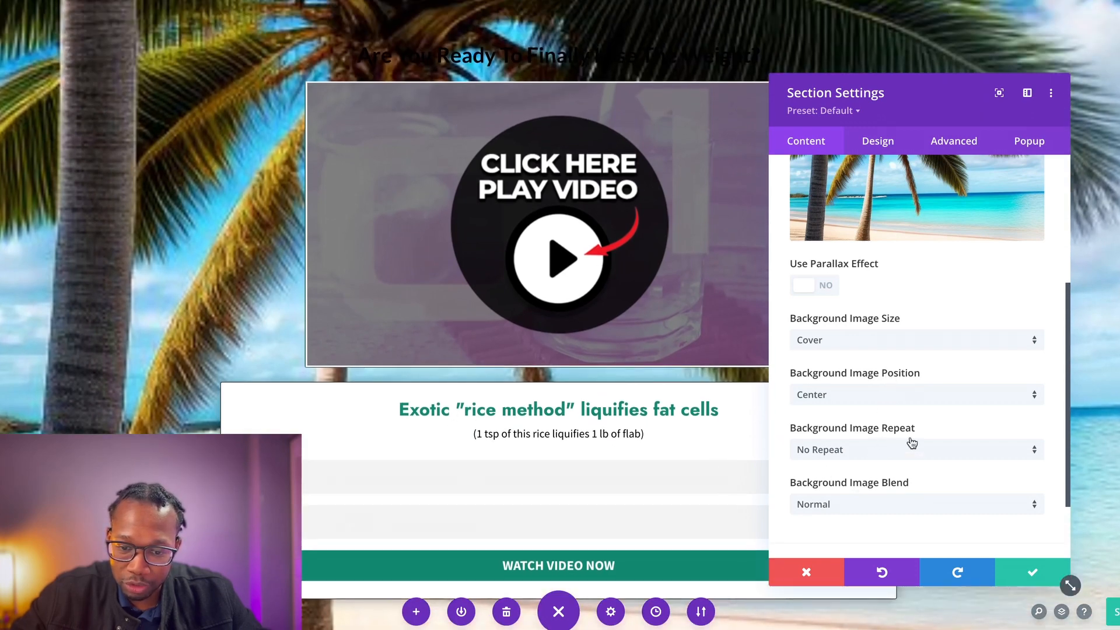
{"action": "left_click", "coordinate": [898, 513]}
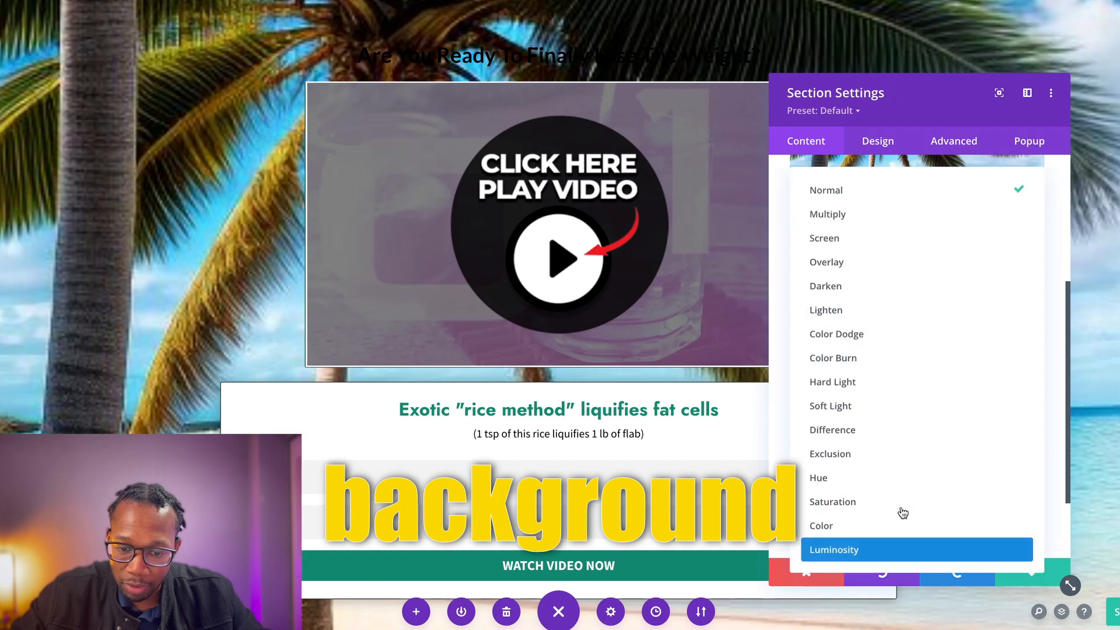
{"action": "left_click", "coordinate": [867, 358]}
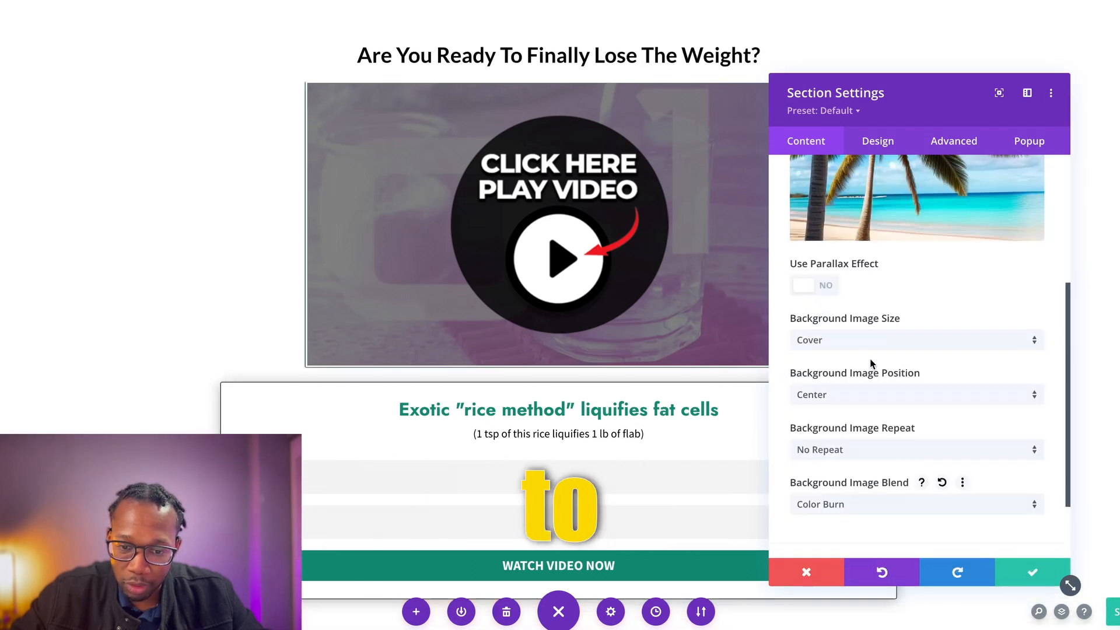
Step: Add a white background color at about 0.71 opacity to the section and save the section settings
{"action": "scroll", "coordinate": [879, 283], "scroll_direction": "up", "scroll_amount": 4}
{"action": "left_click", "coordinate": [809, 310]}
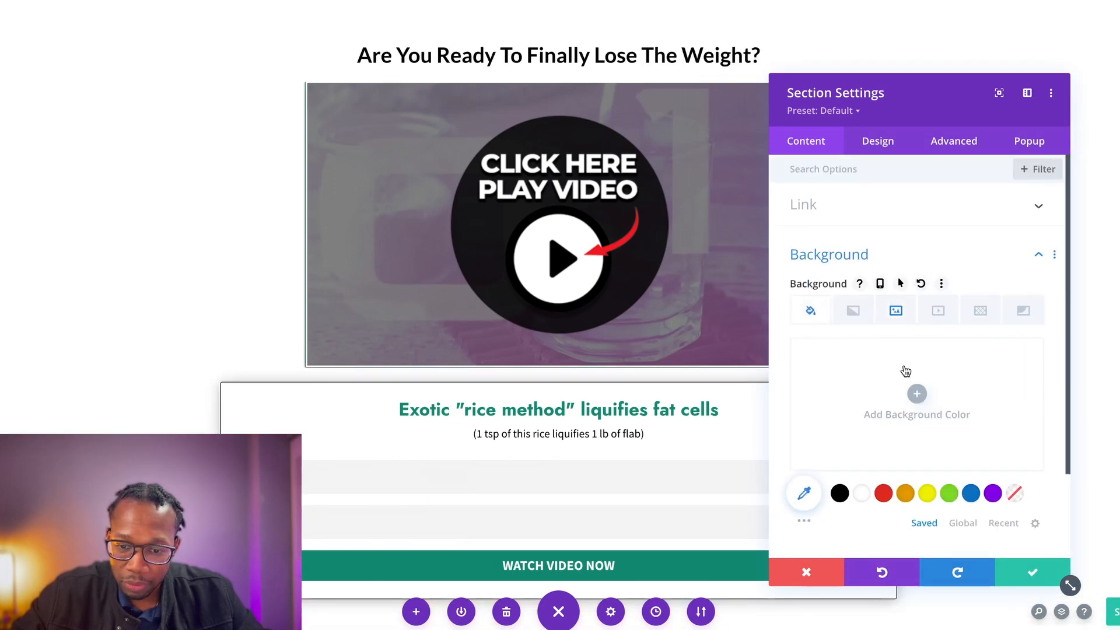
{"action": "left_click", "coordinate": [918, 394]}
{"action": "left_click_drag", "start_coordinate": [935, 383], "coordinate": [781, 325]}
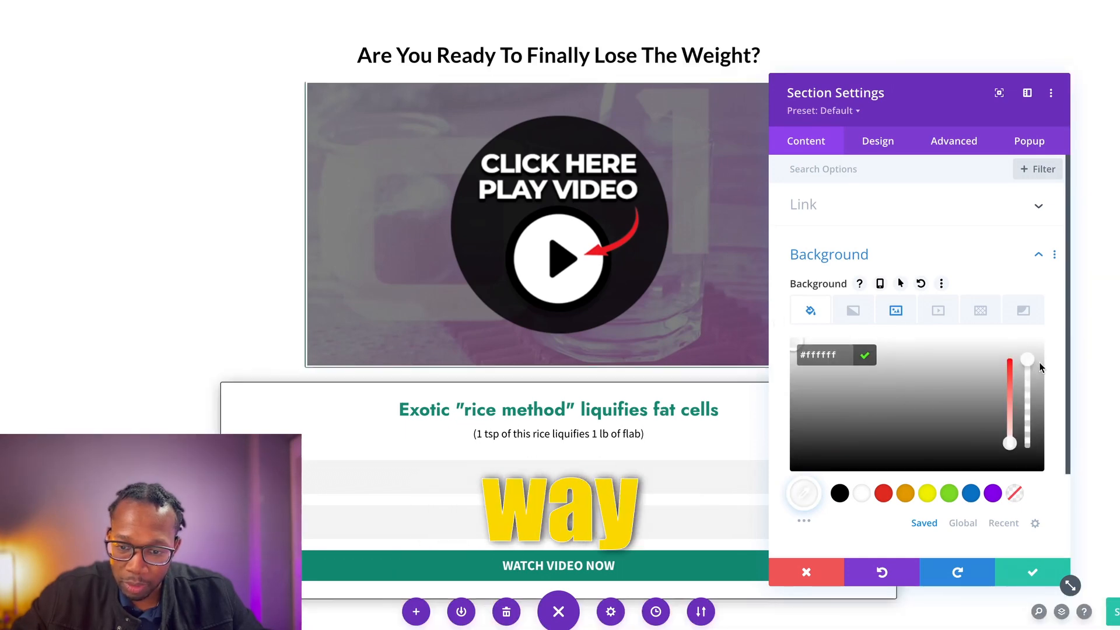
{"action": "left_click_drag", "start_coordinate": [1030, 365], "coordinate": [1031, 410]}
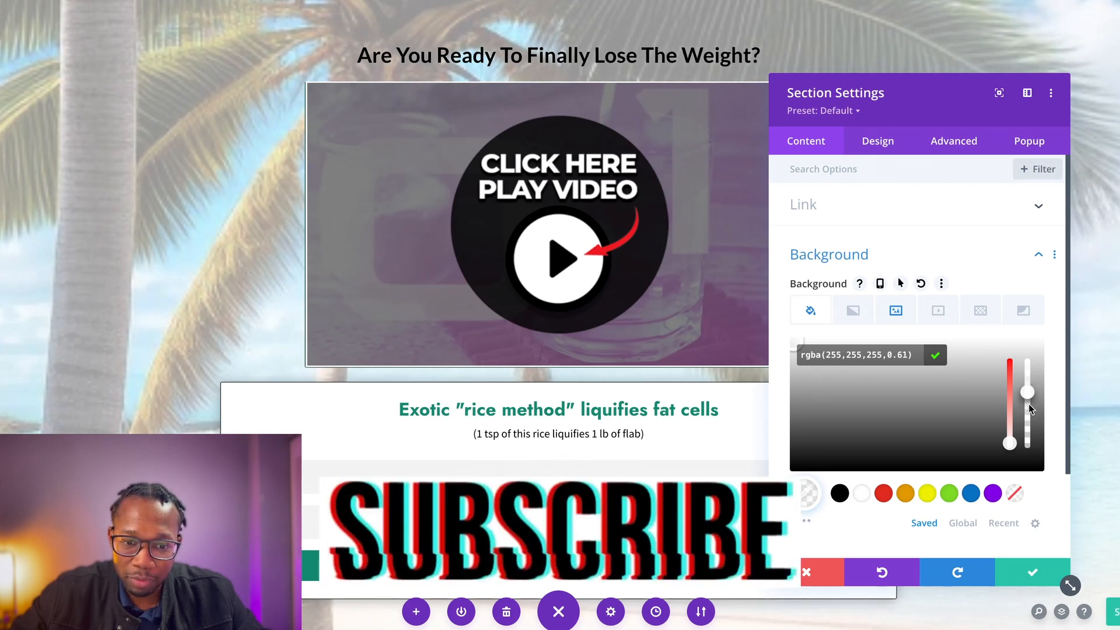
{"action": "left_click_drag", "start_coordinate": [1030, 408], "coordinate": [1030, 401]}
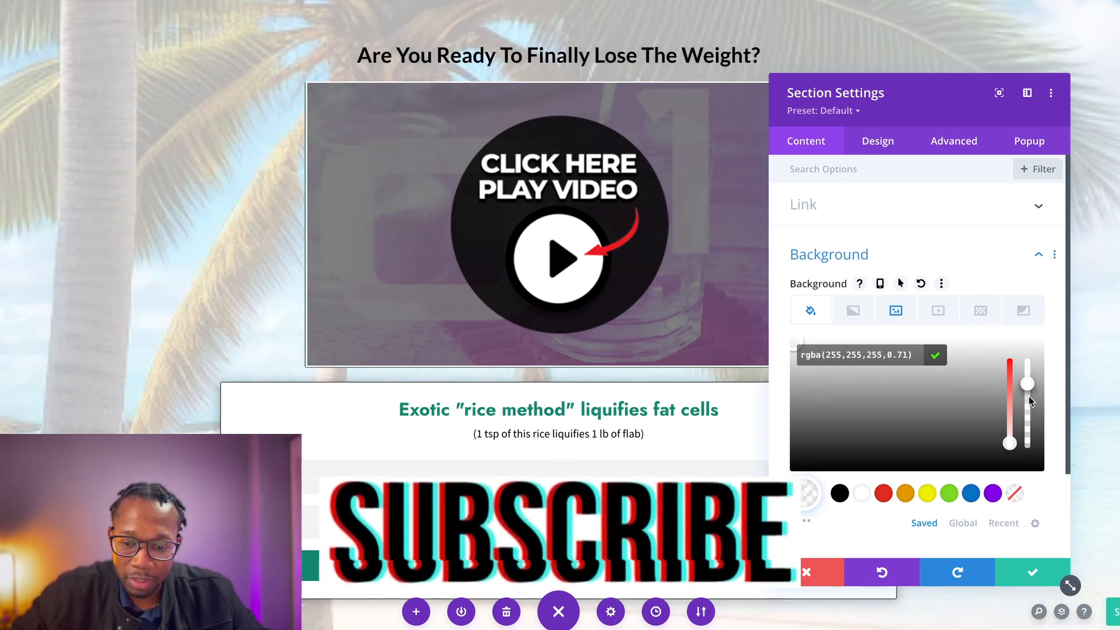
{"action": "left_click", "coordinate": [1025, 561]}
Step: Choose MailChimp as the email service provider in the opt-in form's settings and start adding a new account
{"action": "scroll", "coordinate": [1019, 508], "scroll_direction": "down", "scroll_amount": 2}
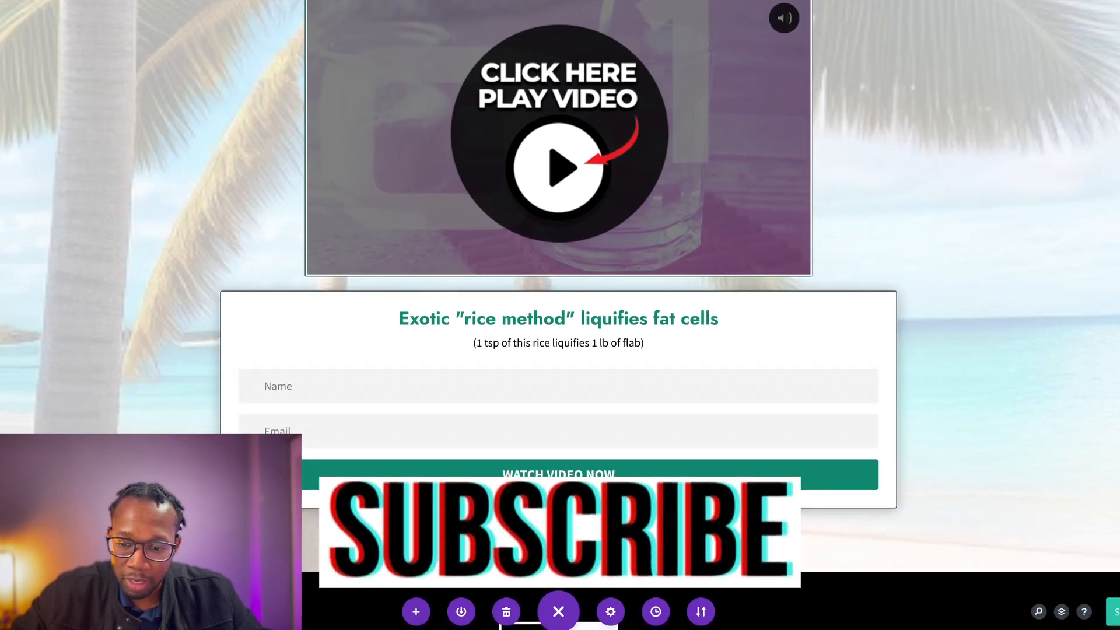
{"action": "scroll", "coordinate": [1086, 425], "scroll_direction": "up", "scroll_amount": 2}
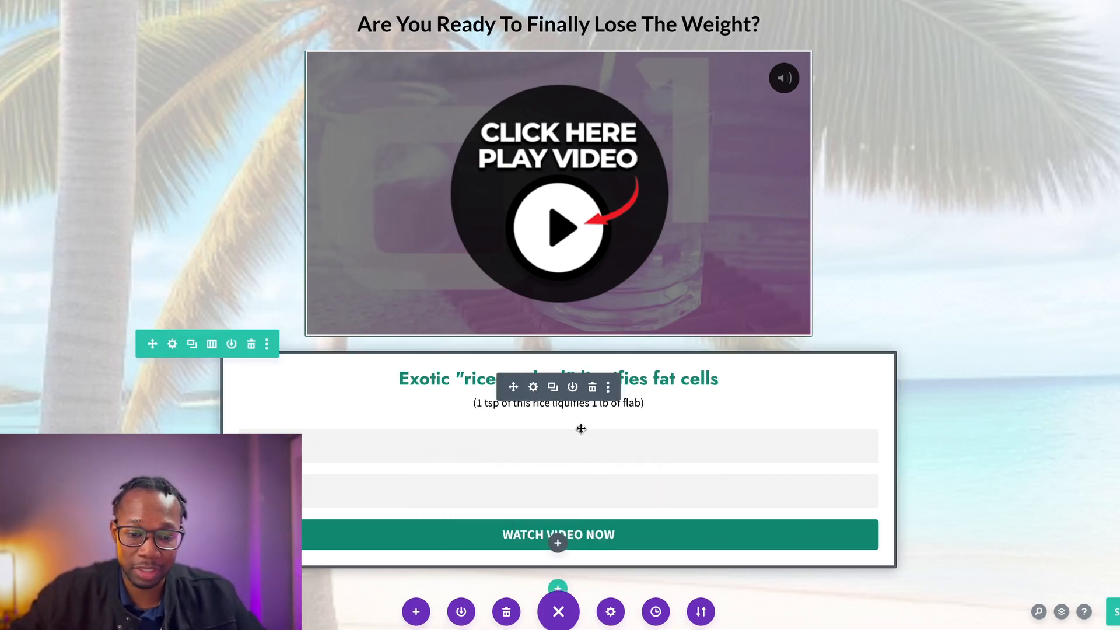
{"action": "left_click", "coordinate": [534, 388]}
{"action": "scroll", "coordinate": [888, 442], "scroll_direction": "down", "scroll_amount": 1}
{"action": "scroll", "coordinate": [888, 446], "scroll_direction": "down", "scroll_amount": 5}
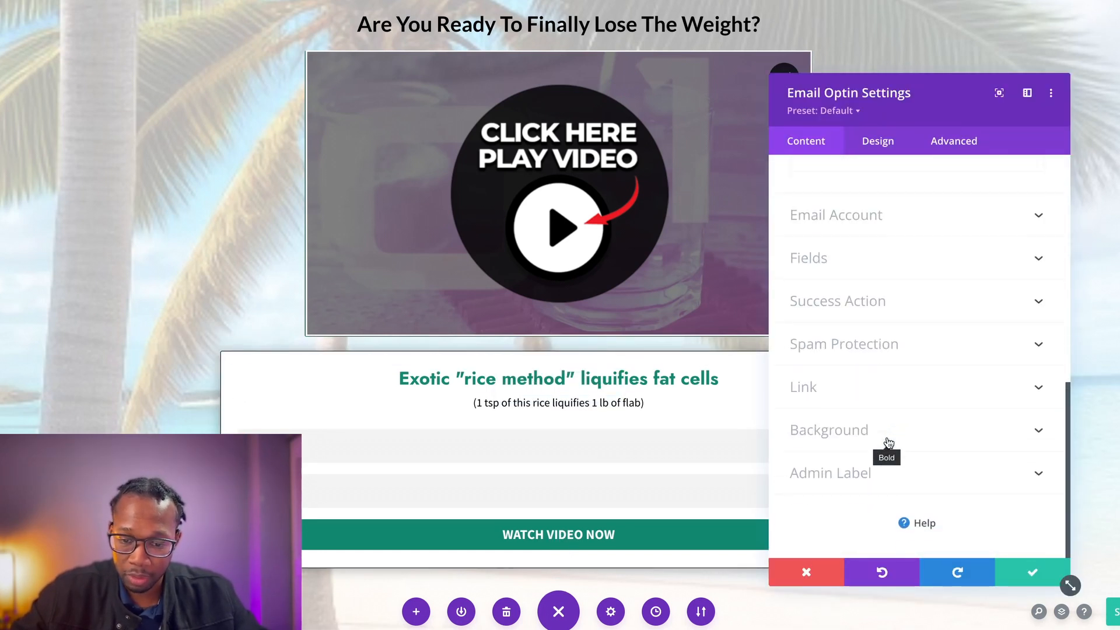
{"action": "scroll", "coordinate": [820, 443], "scroll_direction": "up", "scroll_amount": 1}
{"action": "left_click", "coordinate": [986, 268]}
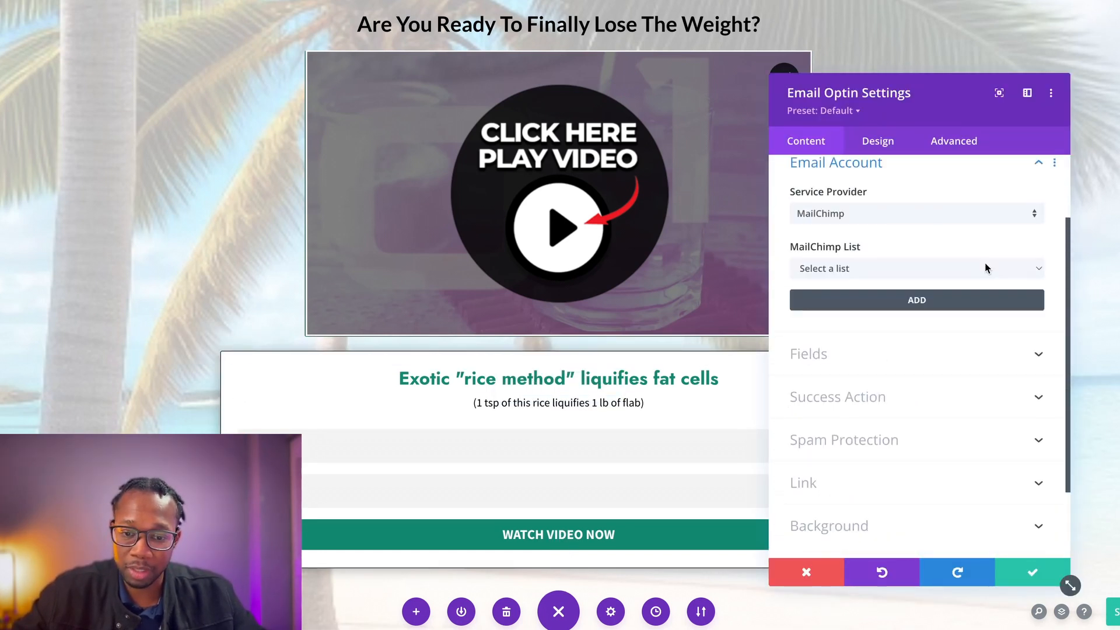
{"action": "left_click", "coordinate": [957, 228]}
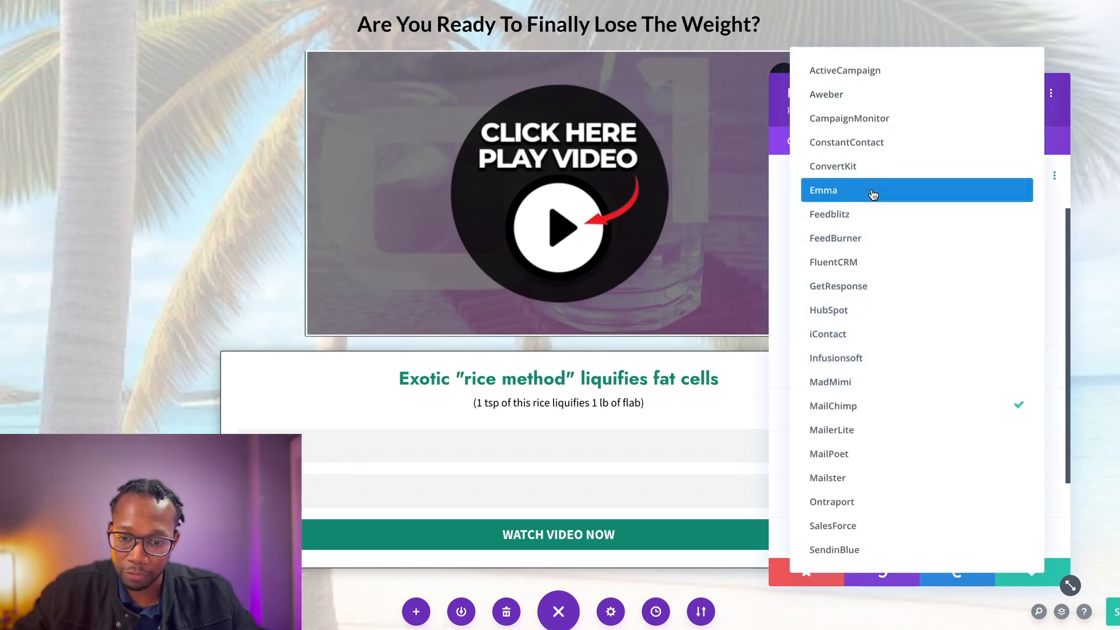
{"action": "left_click", "coordinate": [842, 405]}
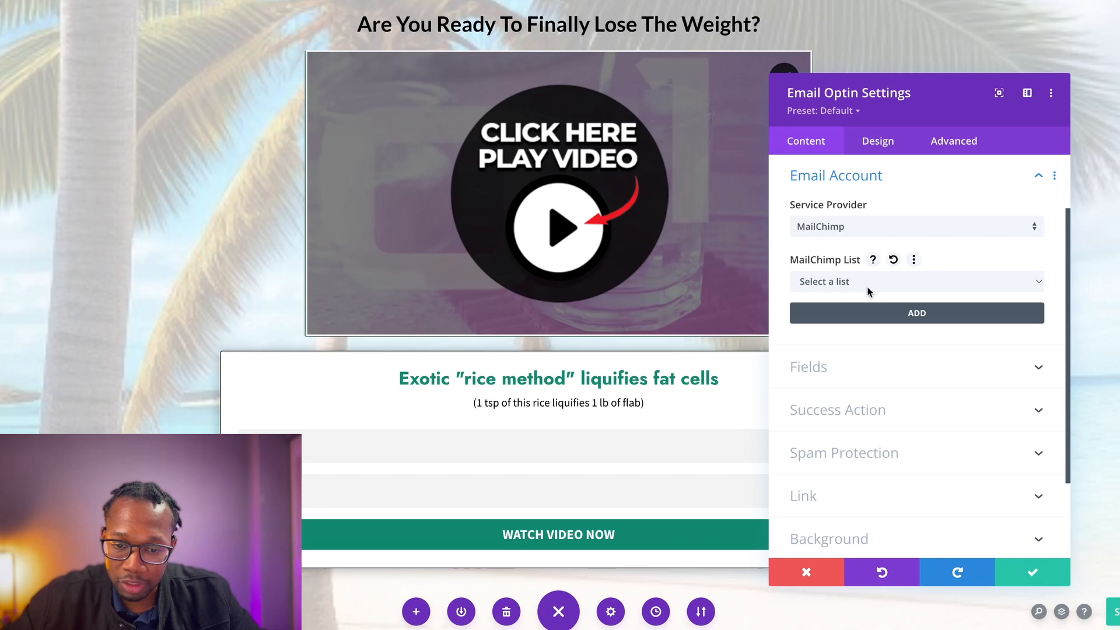
{"action": "left_click", "coordinate": [909, 315]}
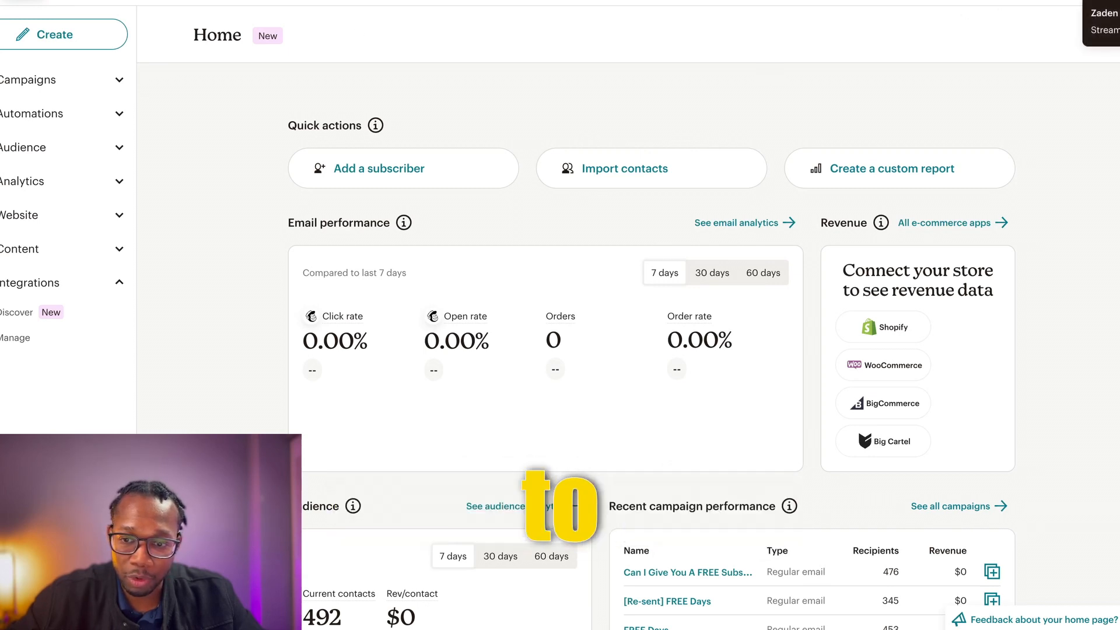
Step: Switch to Mailchimp and open the account's API keys page
{"action": "left_click", "coordinate": [1114, 2]}
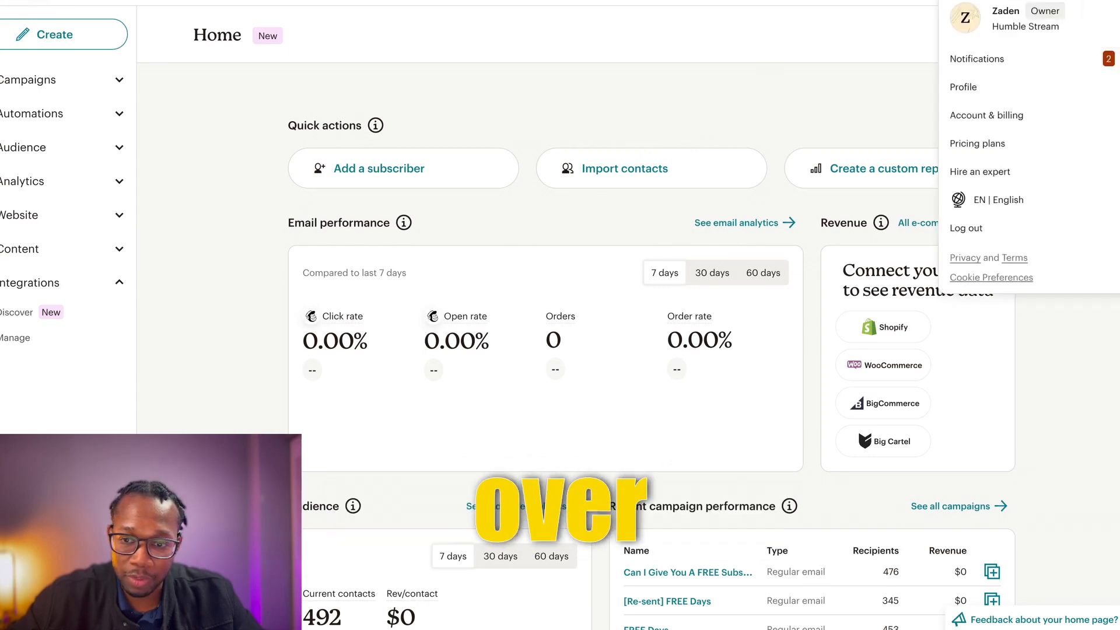
{"action": "left_click", "coordinate": [990, 114]}
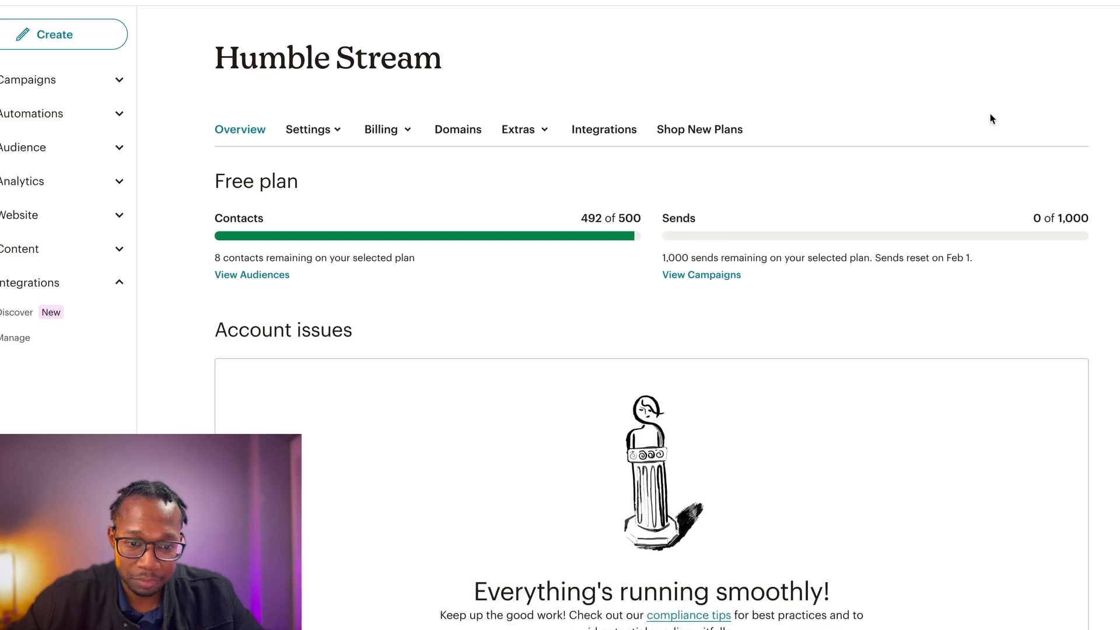
{"action": "left_click", "coordinate": [531, 138]}
{"action": "left_click", "coordinate": [531, 198]}
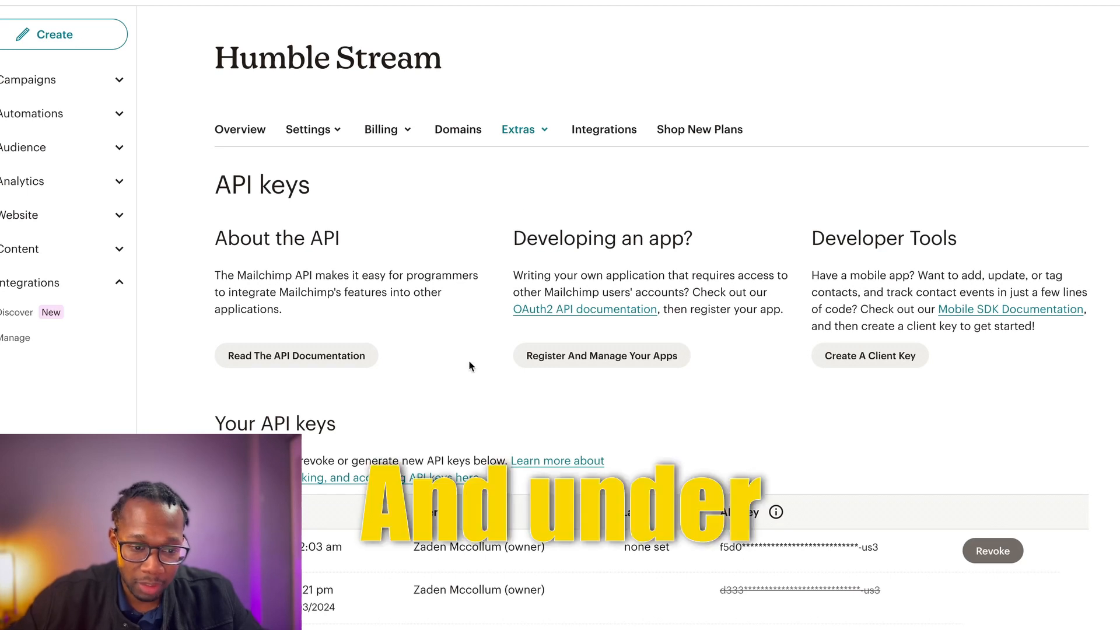
Step: Generate a new named API key in the Mailchimp account and copy it
{"action": "scroll", "coordinate": [415, 407], "scroll_direction": "down", "scroll_amount": 1}
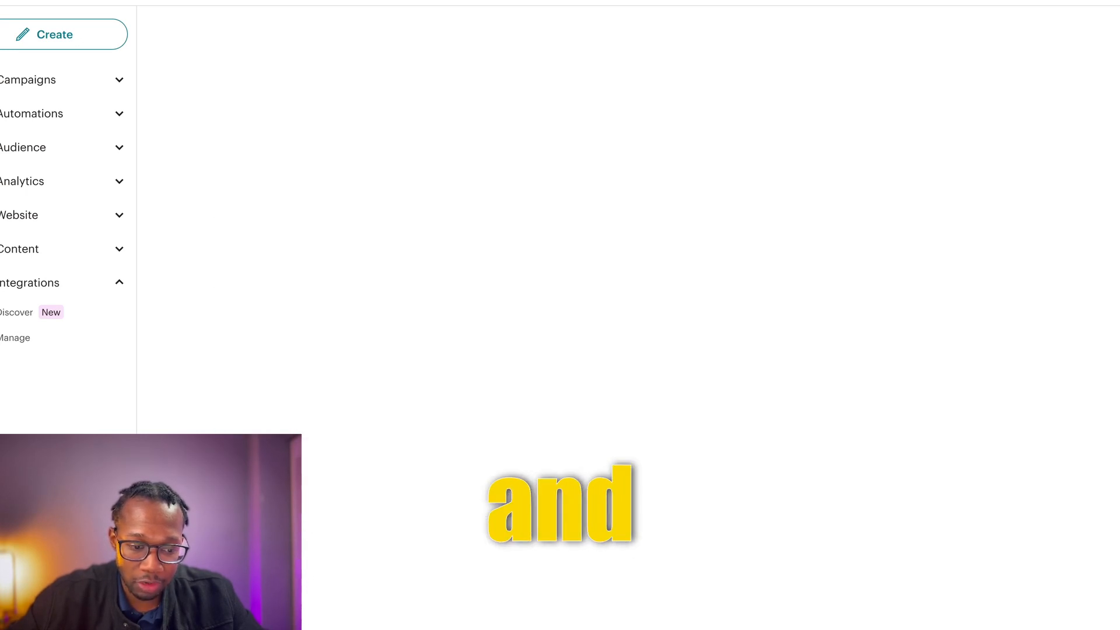
{"action": "left_click", "coordinate": [296, 321]}
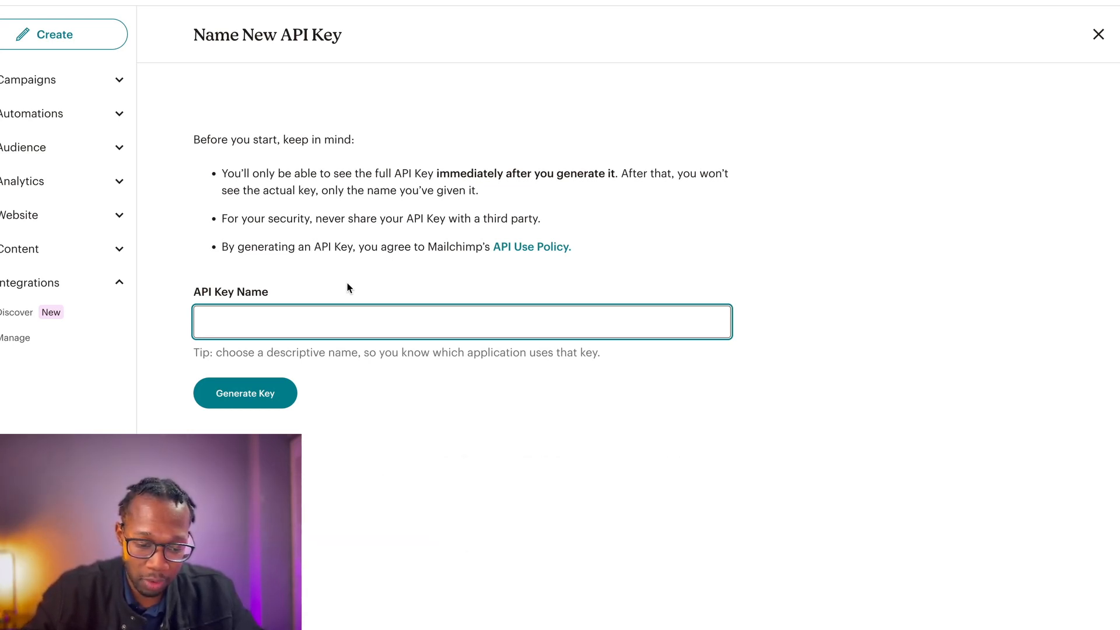
{"action": "left_click", "coordinate": [264, 407]}
{"action": "left_click", "coordinate": [261, 249]}
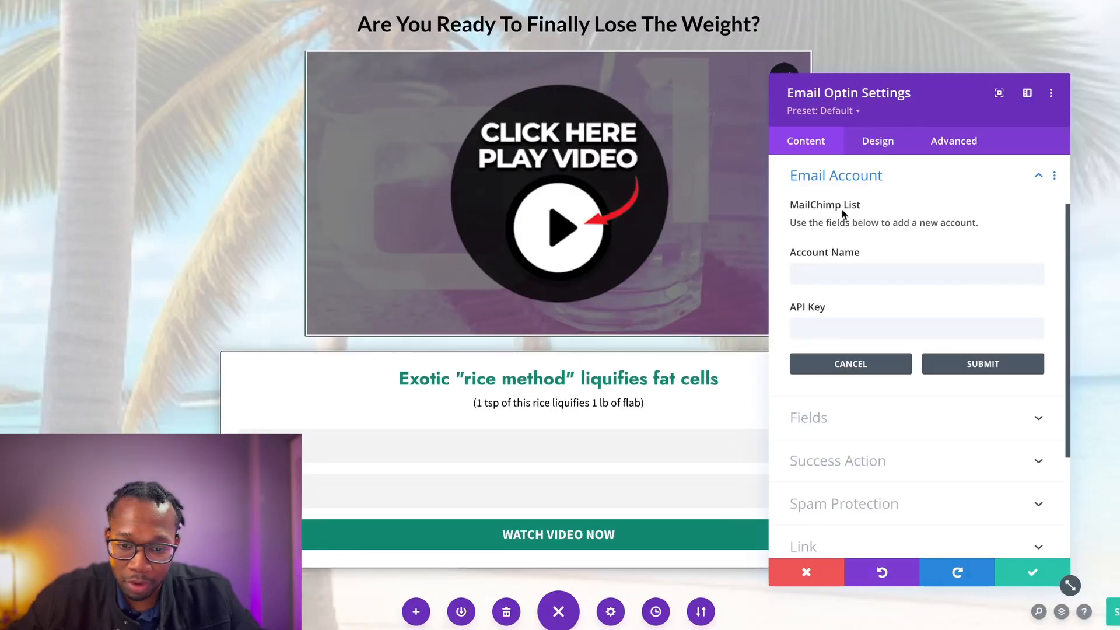
Step: Return to the Divi opt-in form settings, paste the Mailchimp API key, enter an account name and submit the connection
{"action": "left_click", "coordinate": [832, 329]}
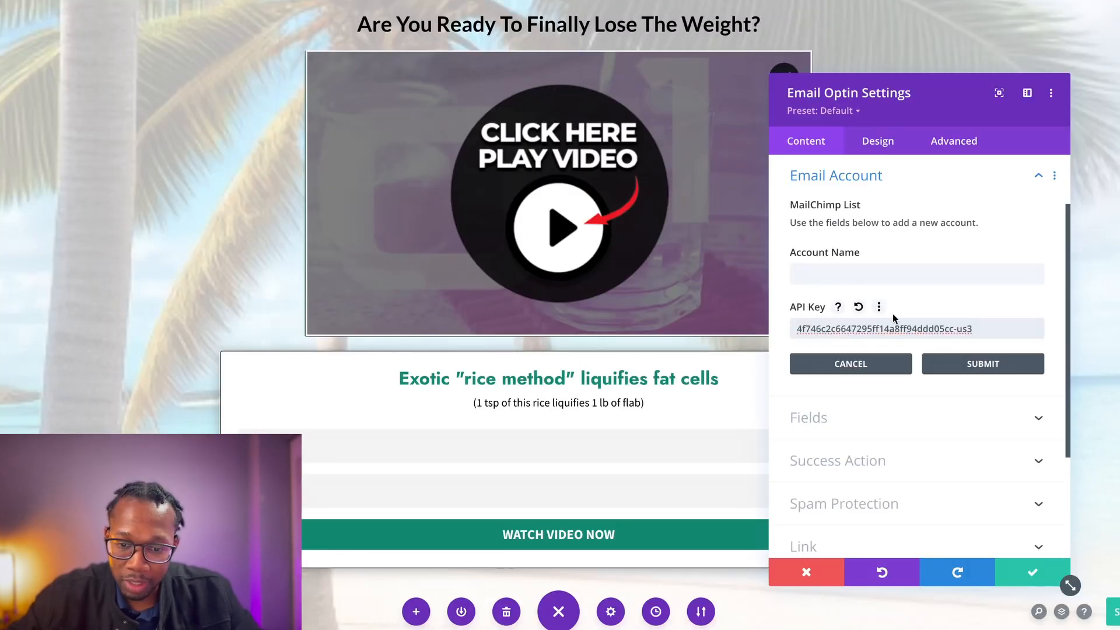
{"action": "left_click", "coordinate": [854, 278]}
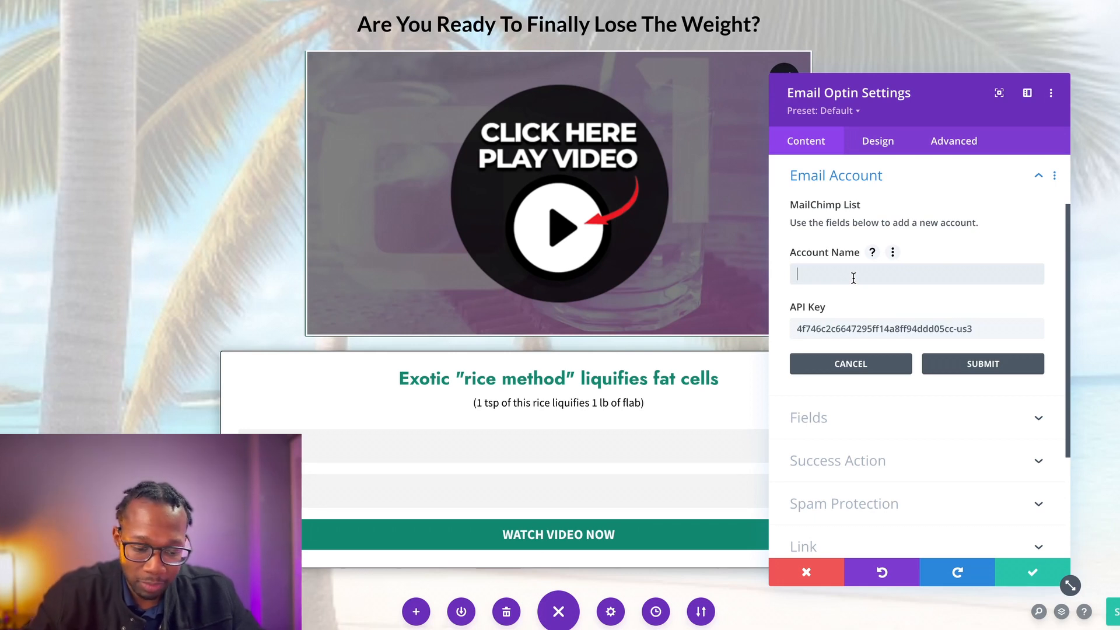
{"action": "left_click", "coordinate": [962, 372]}
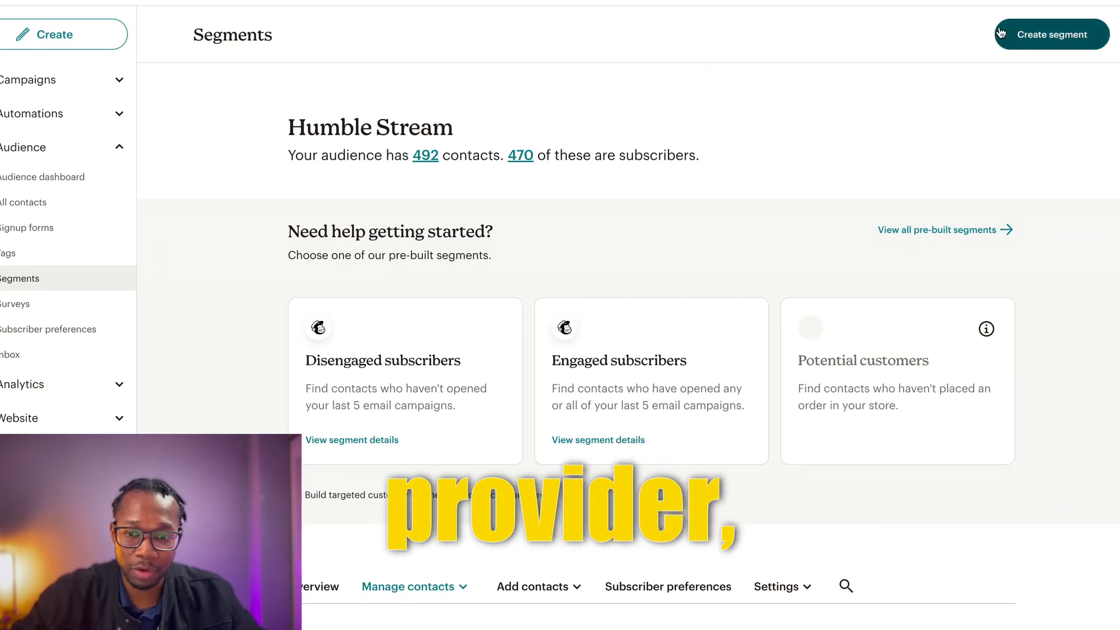
Step: In Mailchimp, open the customer journeys overview, and start designing a new regular email
{"action": "left_click", "coordinate": [33, 42]}
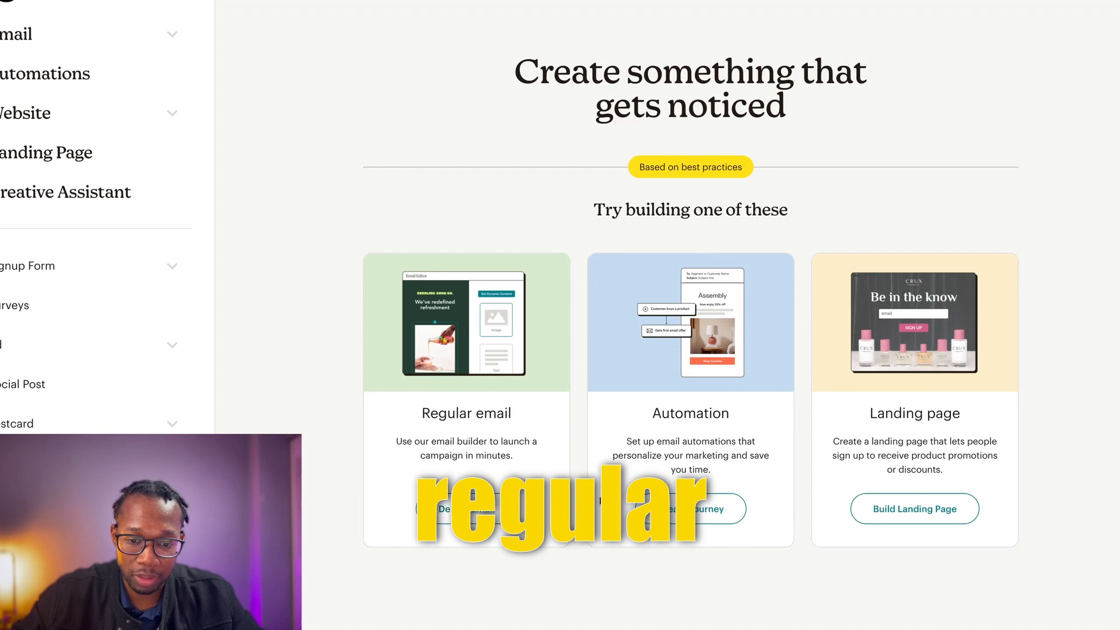
{"action": "left_click", "coordinate": [697, 509]}
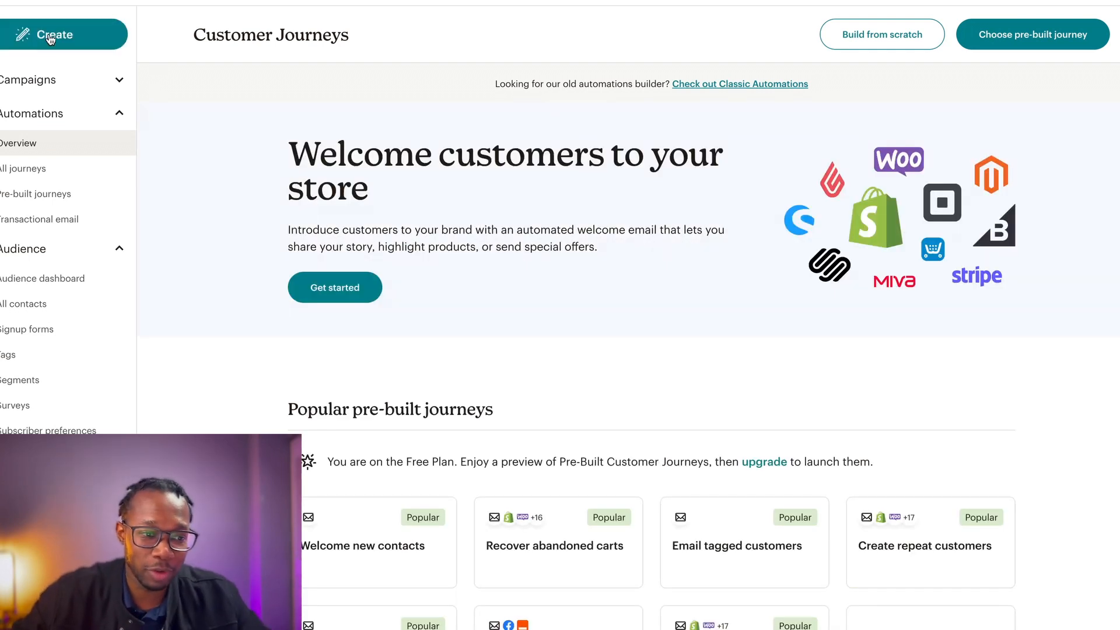
{"action": "left_click", "coordinate": [53, 34]}
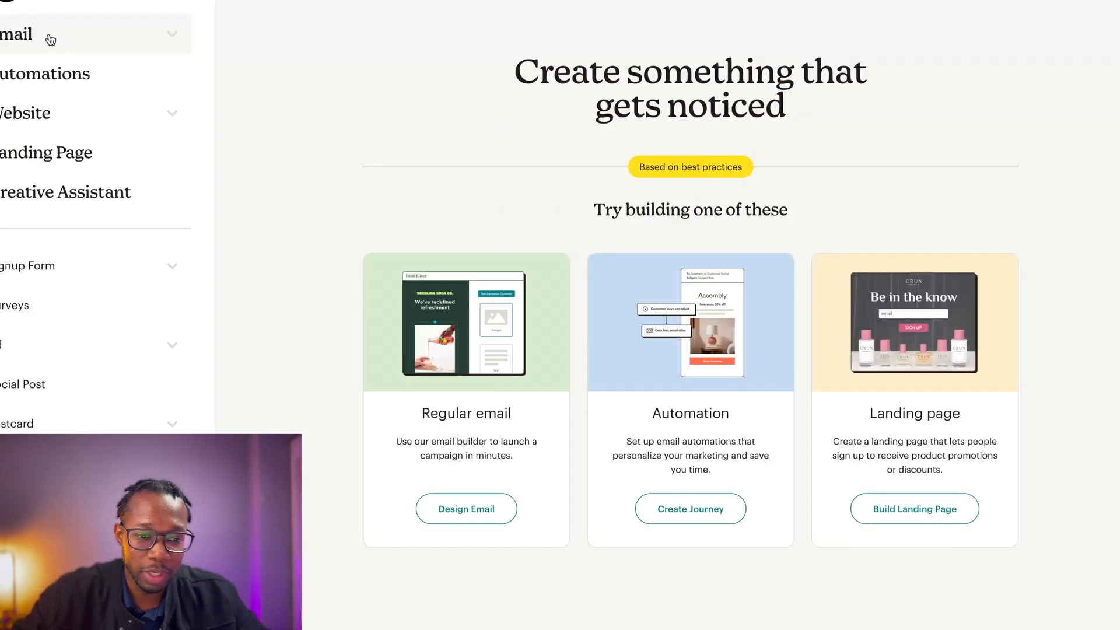
{"action": "left_click", "coordinate": [464, 511]}
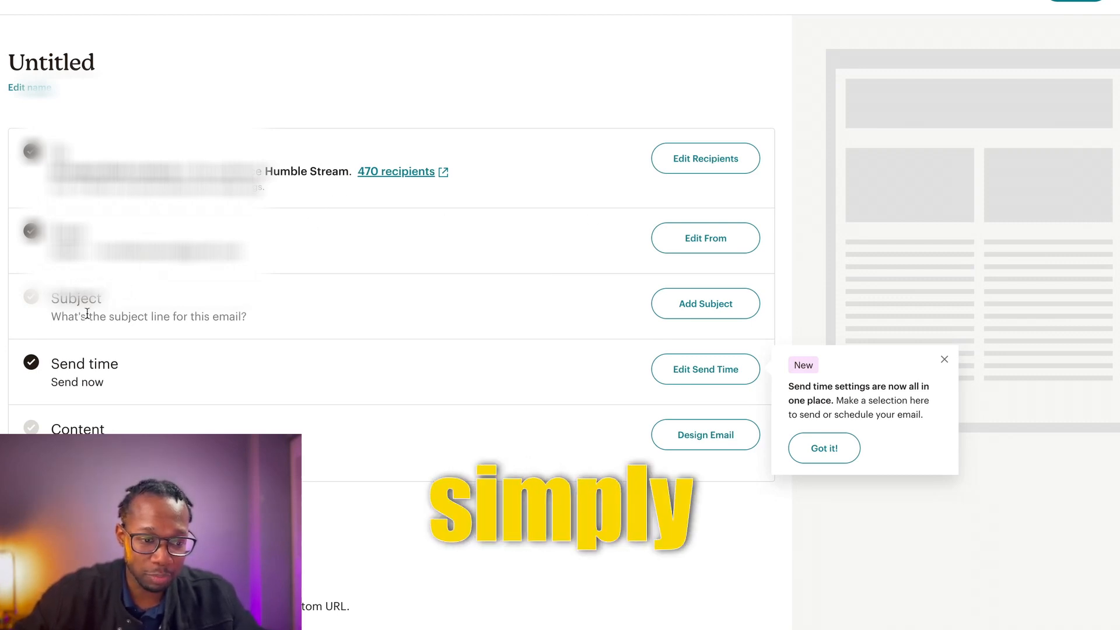
{"action": "scroll", "coordinate": [408, 234], "scroll_direction": "down", "scroll_amount": 1}
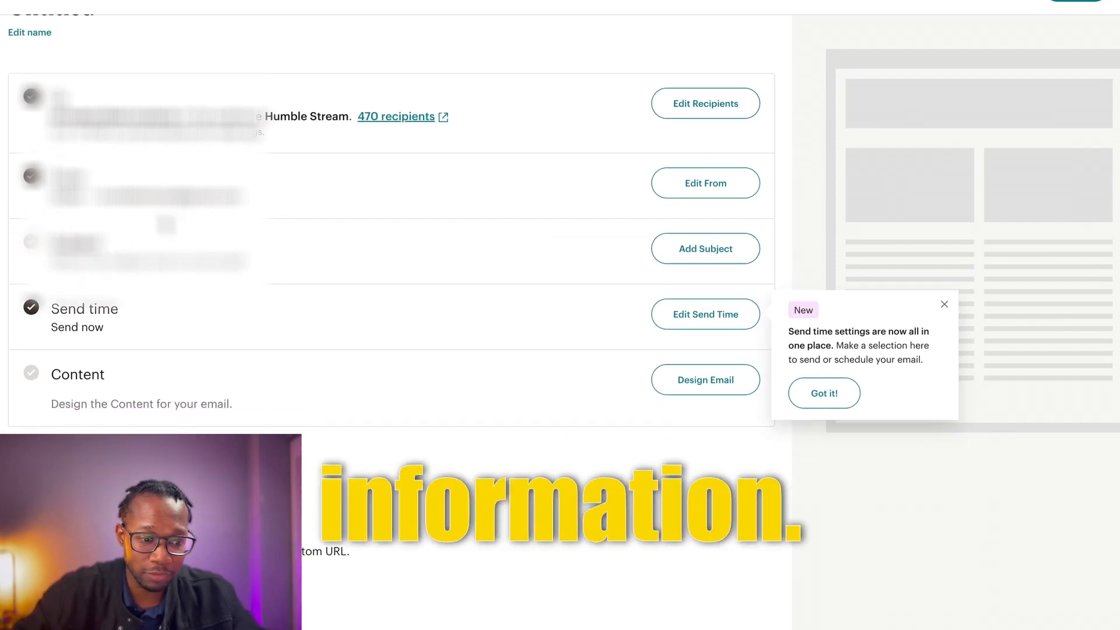
Step: Examine the sending guidelines and the Email 1 subject lines and body on the Puravive affiliate page
{"action": "scroll", "coordinate": [285, 333], "scroll_direction": "down", "scroll_amount": 1}
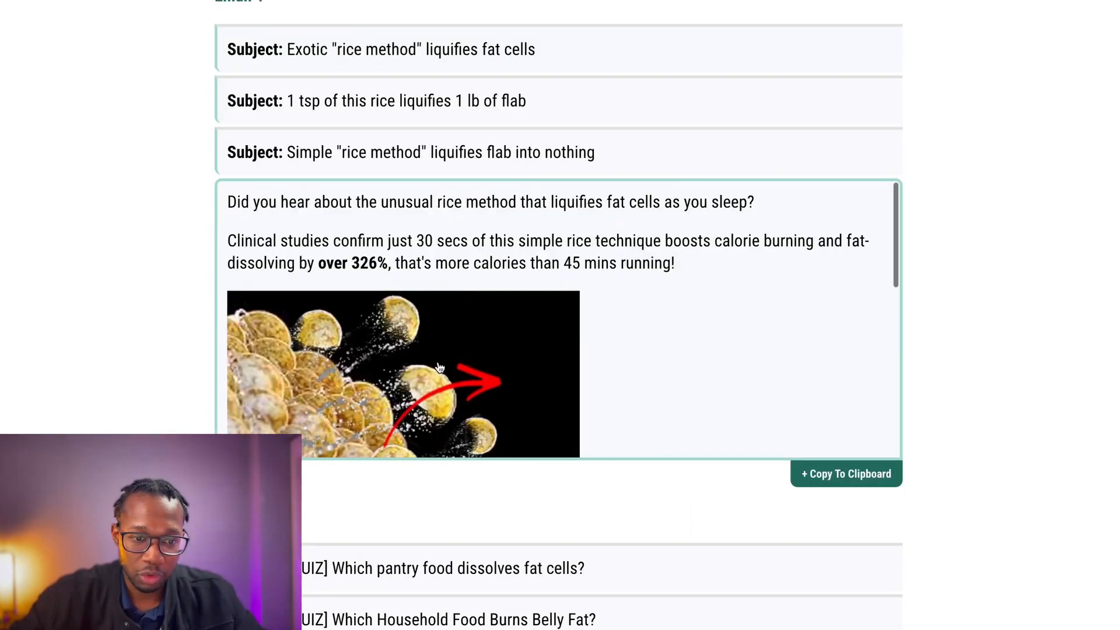
{"action": "scroll", "coordinate": [437, 367], "scroll_direction": "up", "scroll_amount": 8}
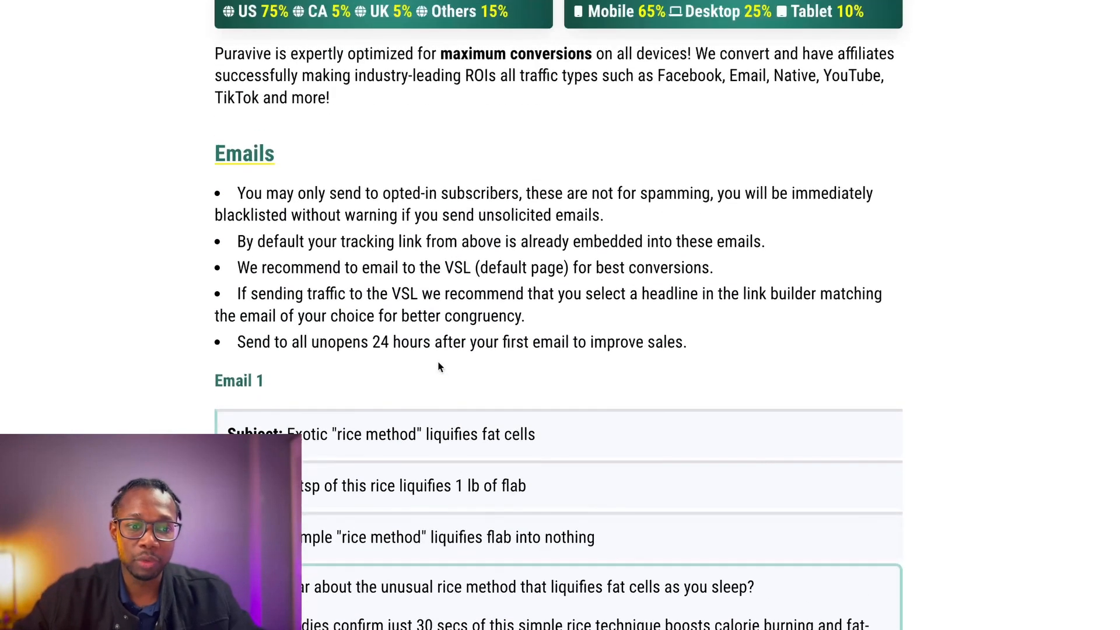
{"action": "scroll", "coordinate": [311, 312], "scroll_direction": "down", "scroll_amount": 3}
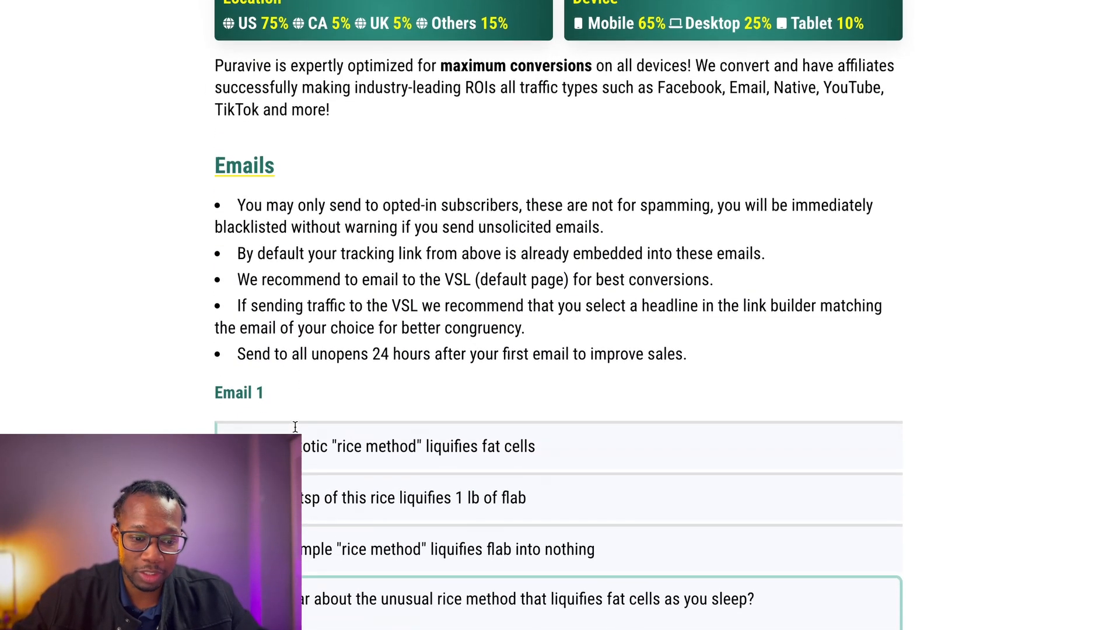
{"action": "scroll", "coordinate": [497, 240], "scroll_direction": "up", "scroll_amount": 3}
{"action": "scroll", "coordinate": [332, 448], "scroll_direction": "down", "scroll_amount": 8}
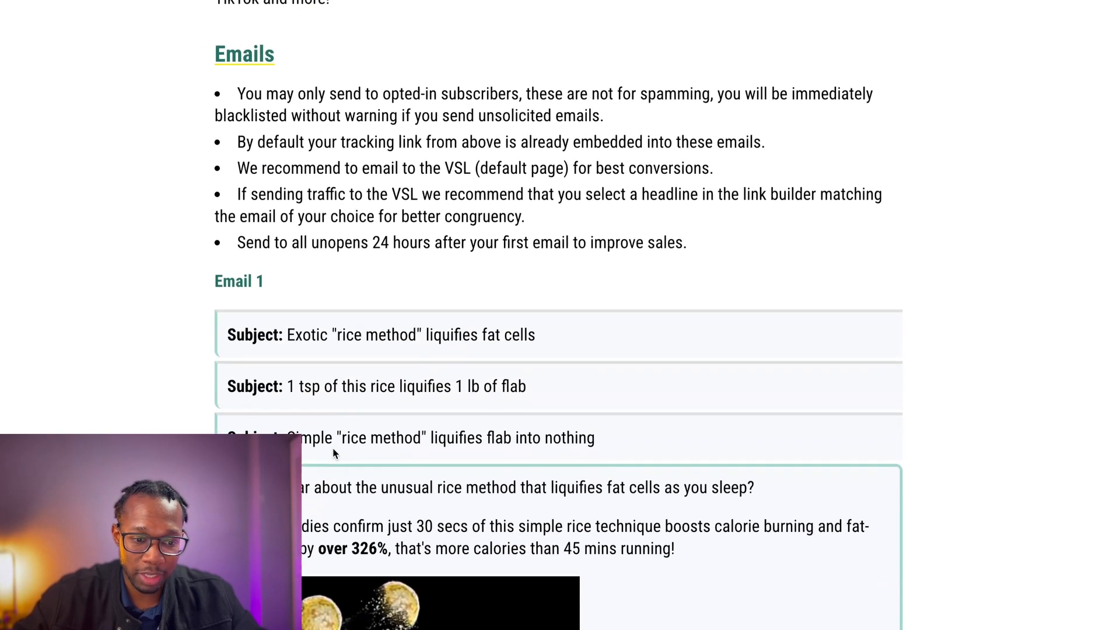
Step: Copy the Email 1 subject "Exotic "rice method" liquifies fat cells" from the affiliate page and use it as the Mailchimp email's subject
{"action": "left_click_drag", "start_coordinate": [549, 104], "coordinate": [288, 108]}
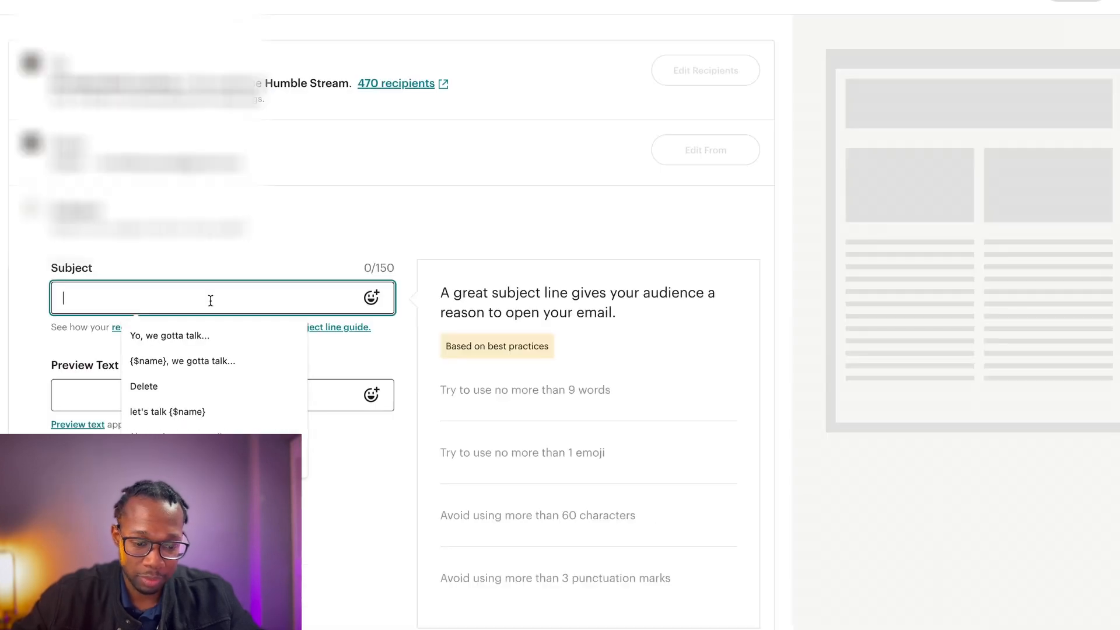
{"action": "key", "text": "ctrl+v"}
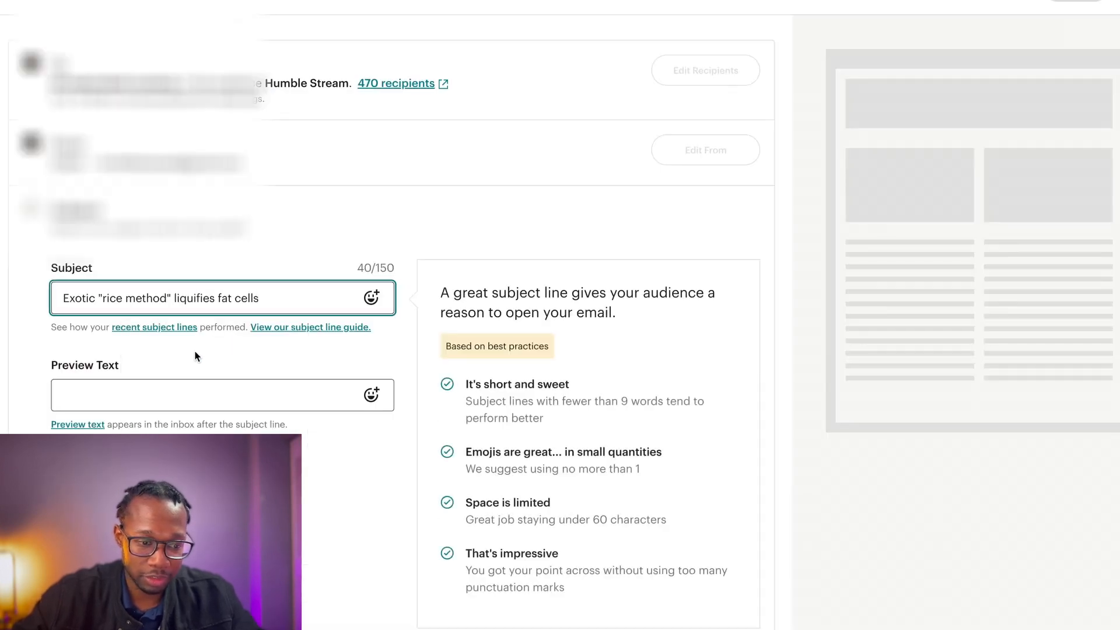
{"action": "key", "text": "super+Tab"}
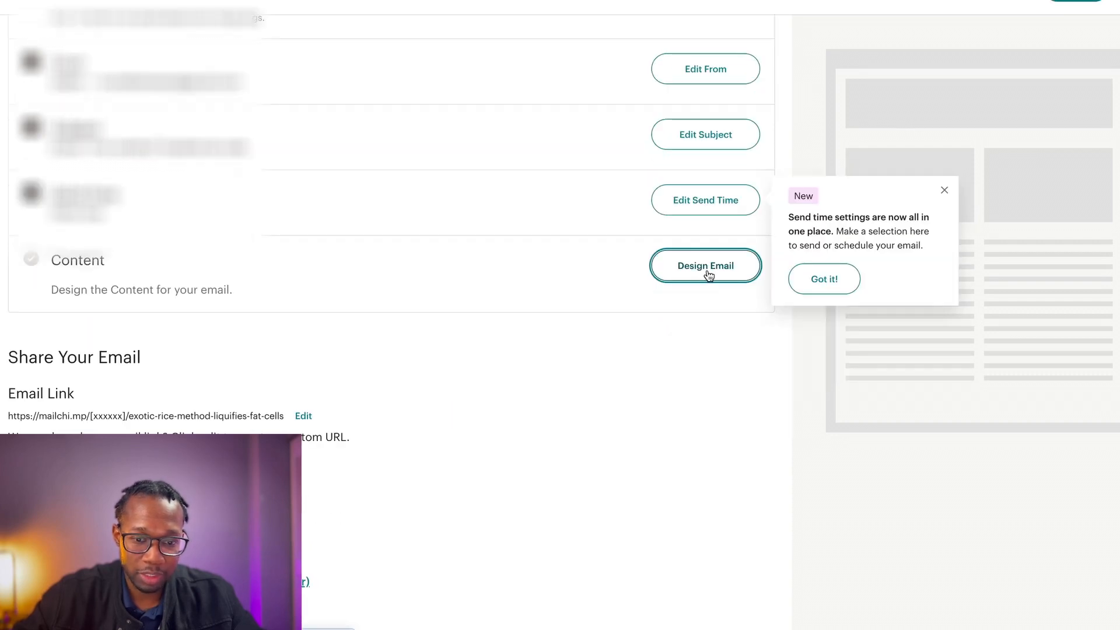
Step: Start designing the email content from the featured "Showcase your products." layout and delete its photo placeholder block
{"action": "left_click", "coordinate": [708, 275]}
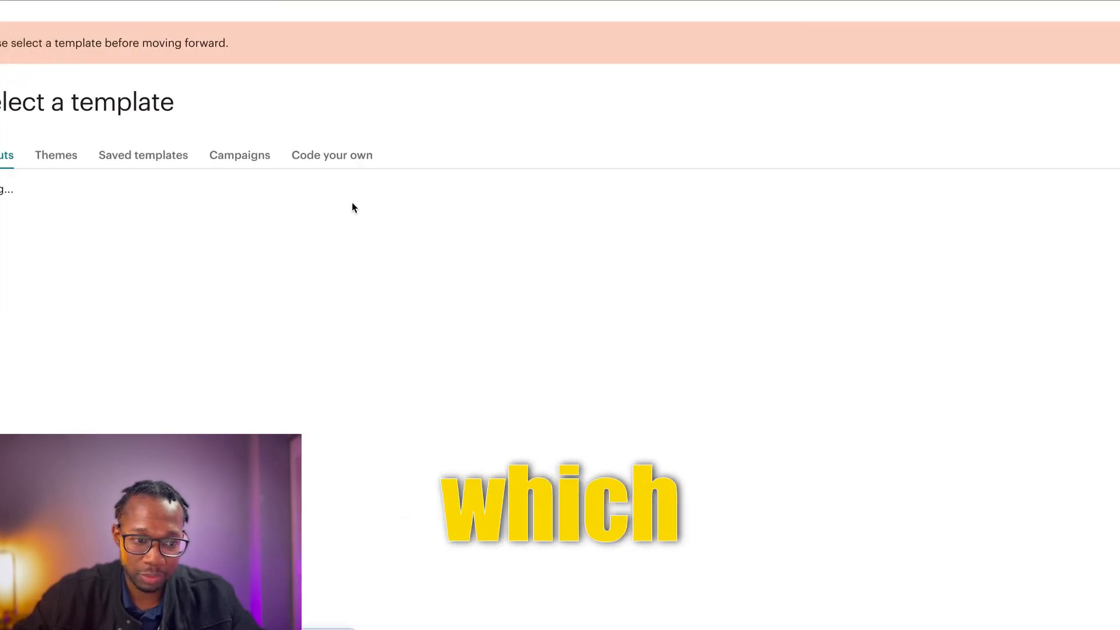
{"action": "scroll", "coordinate": [81, 389], "scroll_direction": "up", "scroll_amount": 1}
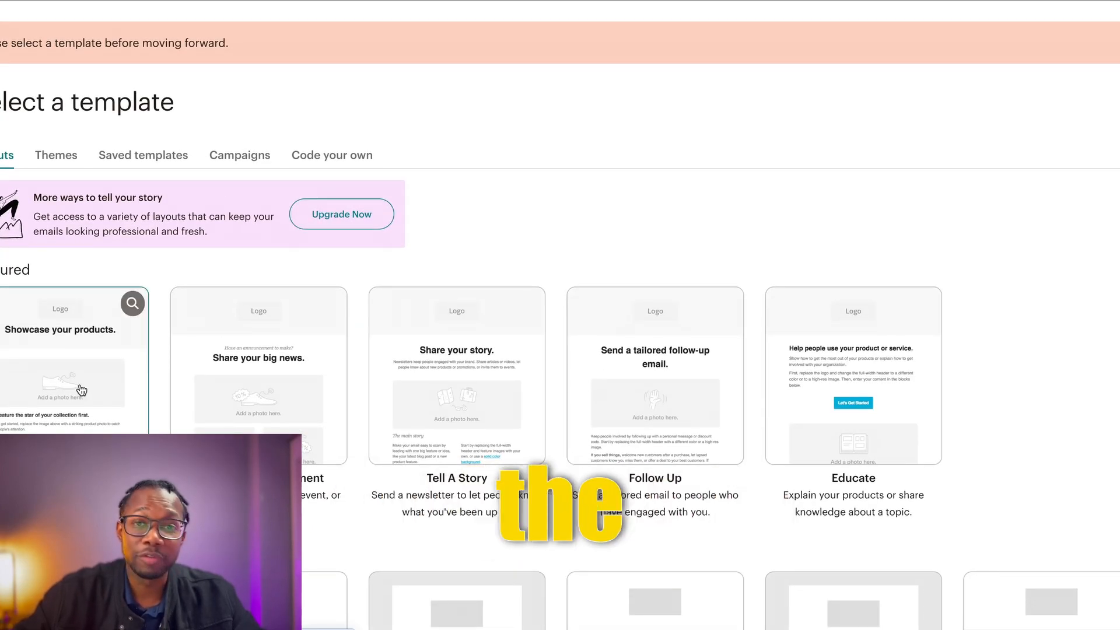
{"action": "left_click", "coordinate": [69, 396]}
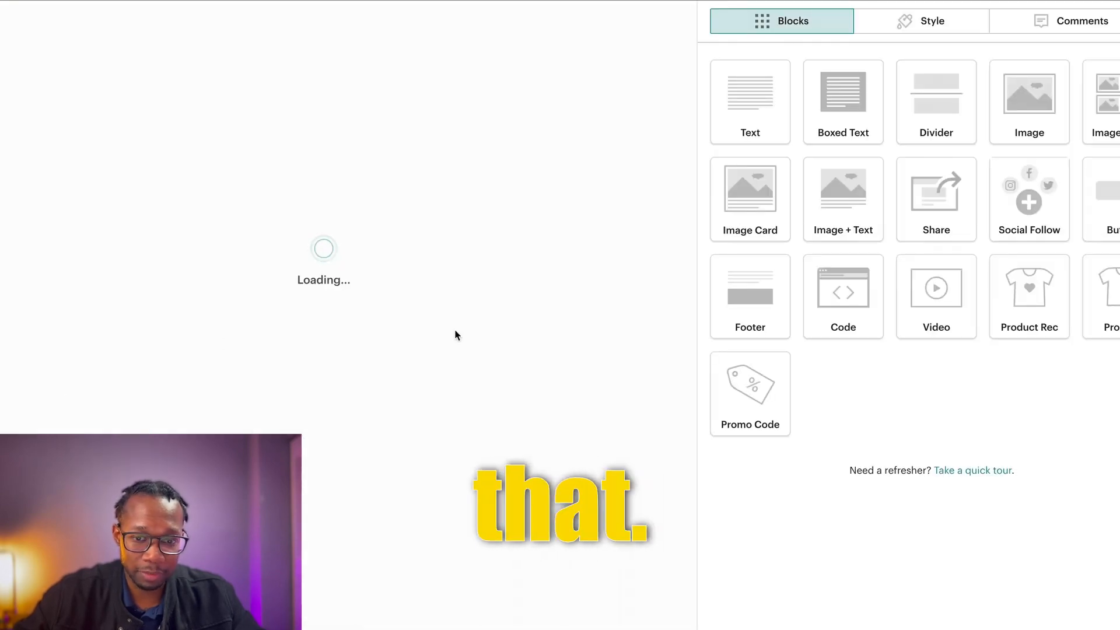
{"action": "left_click", "coordinate": [515, 233]}
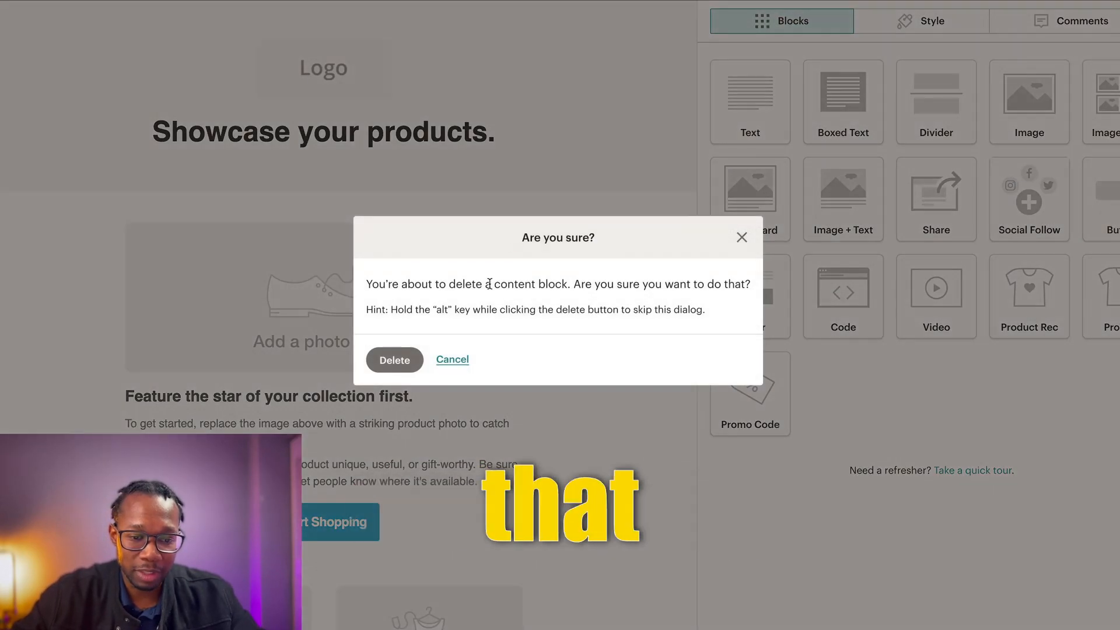
{"action": "left_click", "coordinate": [394, 360]}
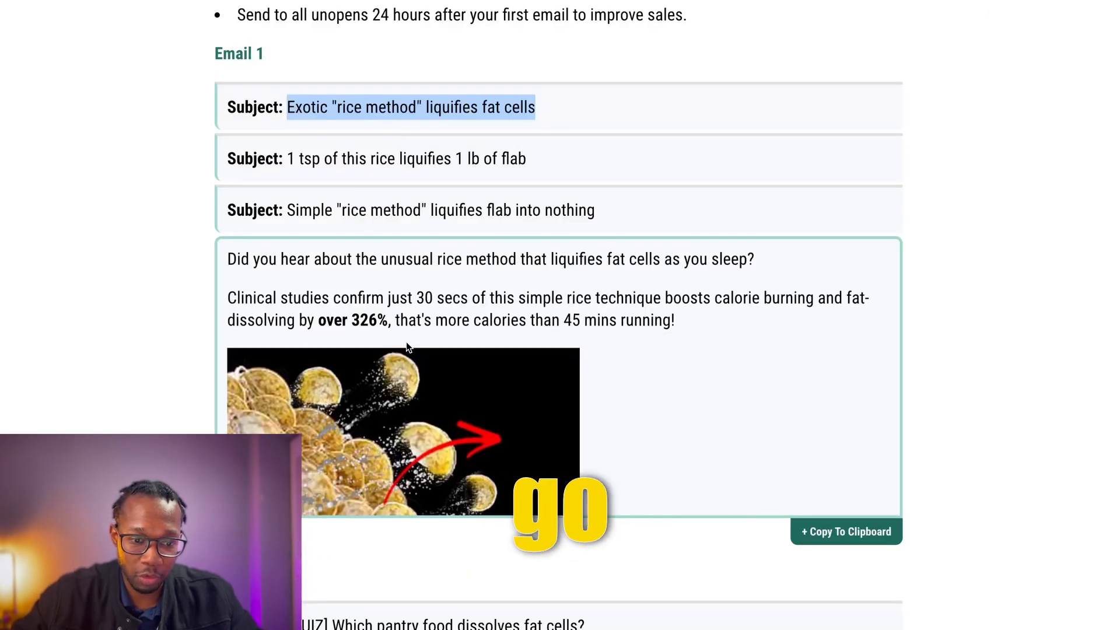
Step: Copy the Email 1 body from the Puravive affiliate page and replace all placeholder text in the Mailchimp text block with it
{"action": "left_click", "coordinate": [851, 538]}
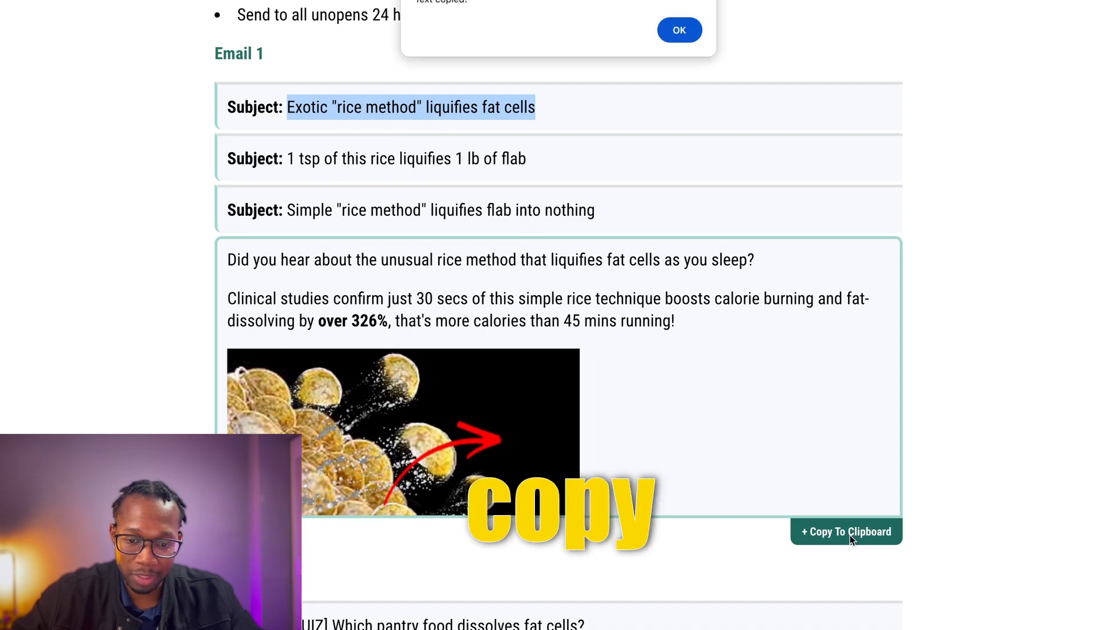
{"action": "left_click", "coordinate": [674, 33]}
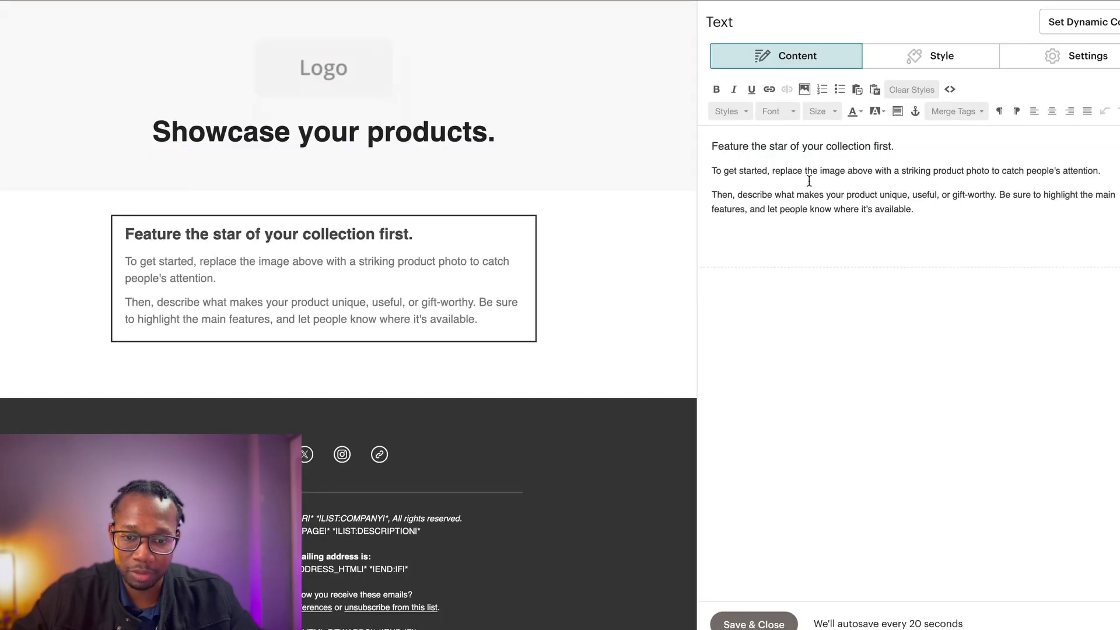
{"action": "triple_click", "coordinate": [809, 181]}
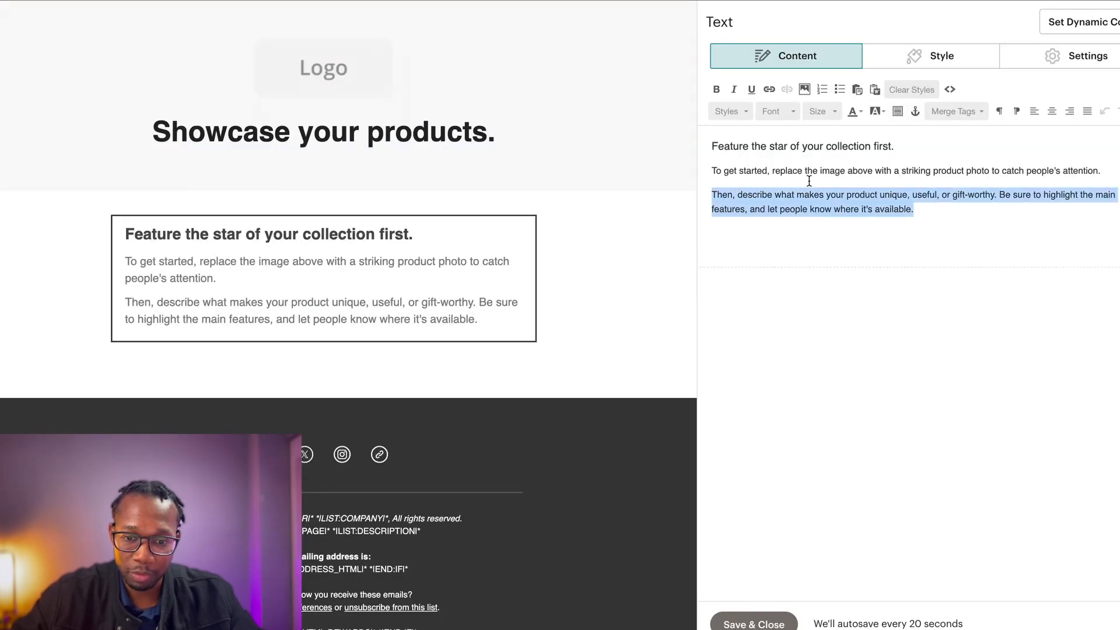
{"action": "left_click_drag", "start_coordinate": [970, 220], "coordinate": [688, 138]}
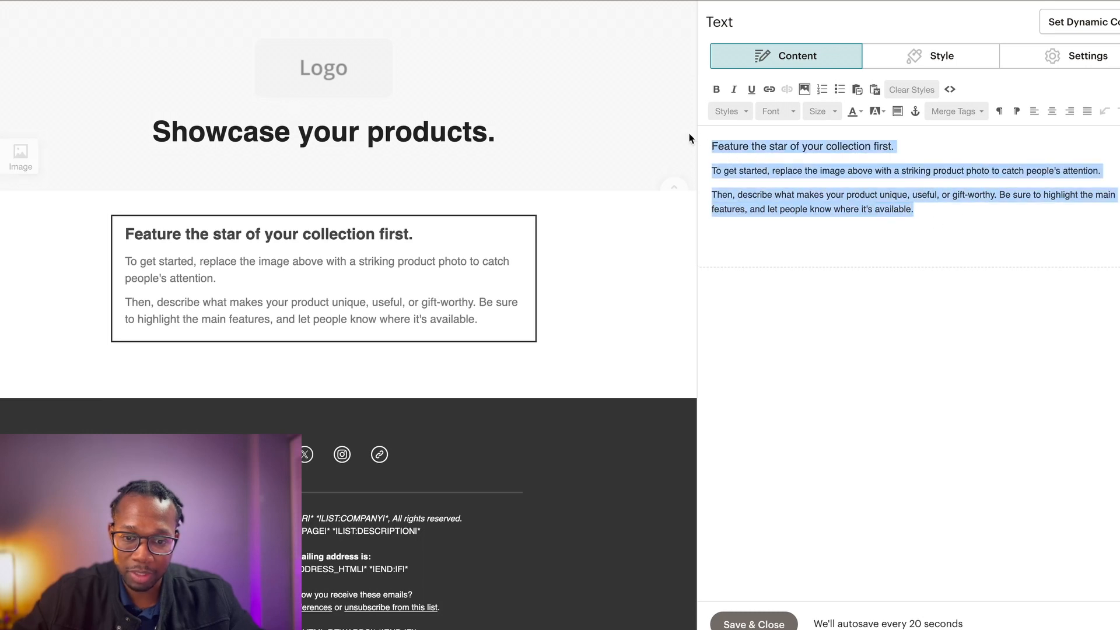
{"action": "key", "text": "ctrl+v"}
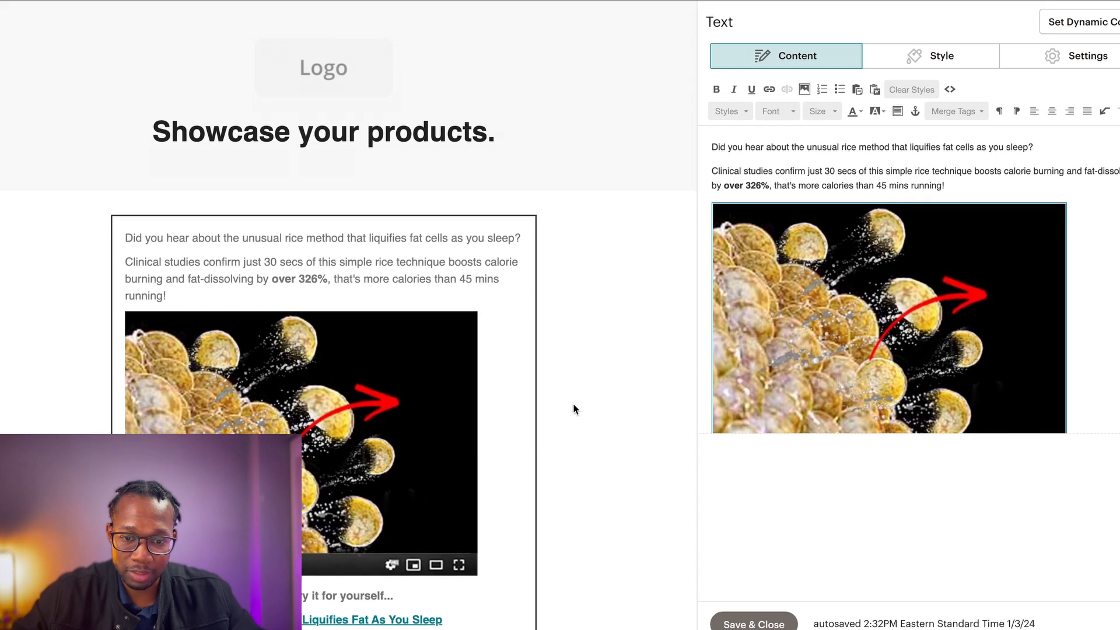
Step: Link the ">>> 1 Unusual Rice Method That Liquifies Fat As You Sleep" line to the Puravive affiliate web address with pg=news
{"action": "scroll", "coordinate": [572, 404], "scroll_direction": "down", "scroll_amount": 8}
{"action": "scroll", "coordinate": [573, 408], "scroll_direction": "up", "scroll_amount": 3}
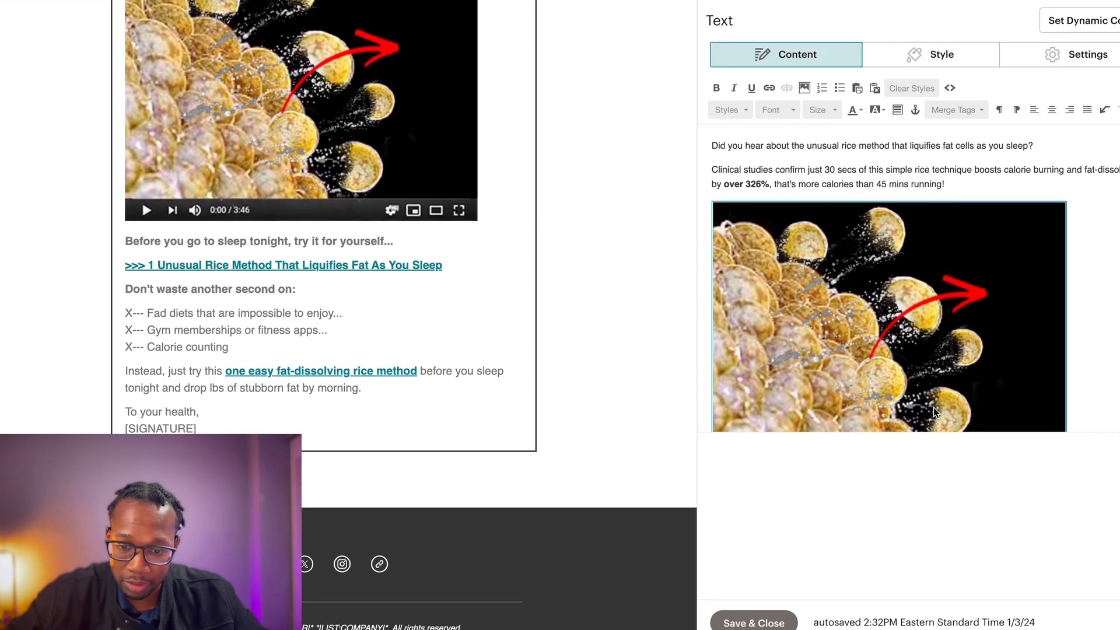
{"action": "scroll", "coordinate": [933, 413], "scroll_direction": "down", "scroll_amount": 3}
{"action": "triple_click", "coordinate": [711, 401]}
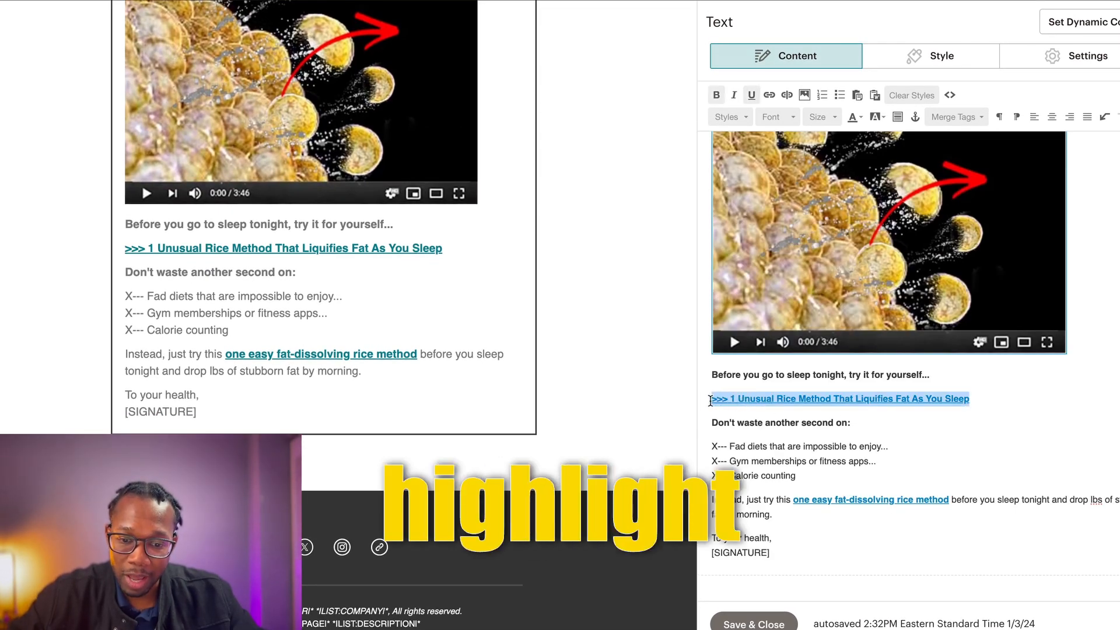
{"action": "left_click", "coordinate": [769, 95]}
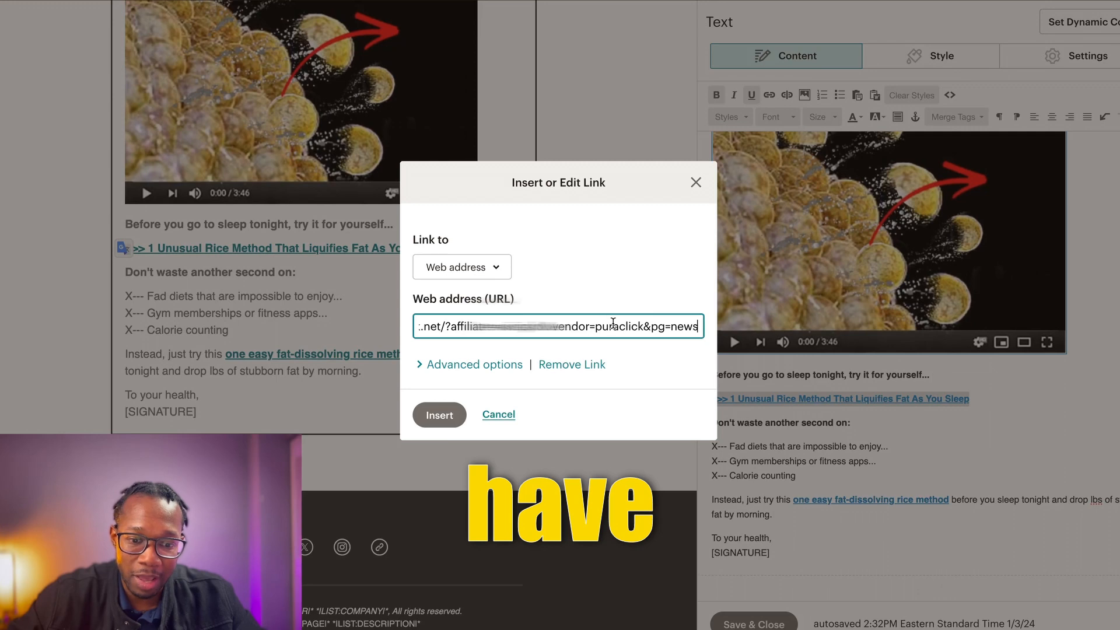
{"action": "left_click", "coordinate": [440, 415]}
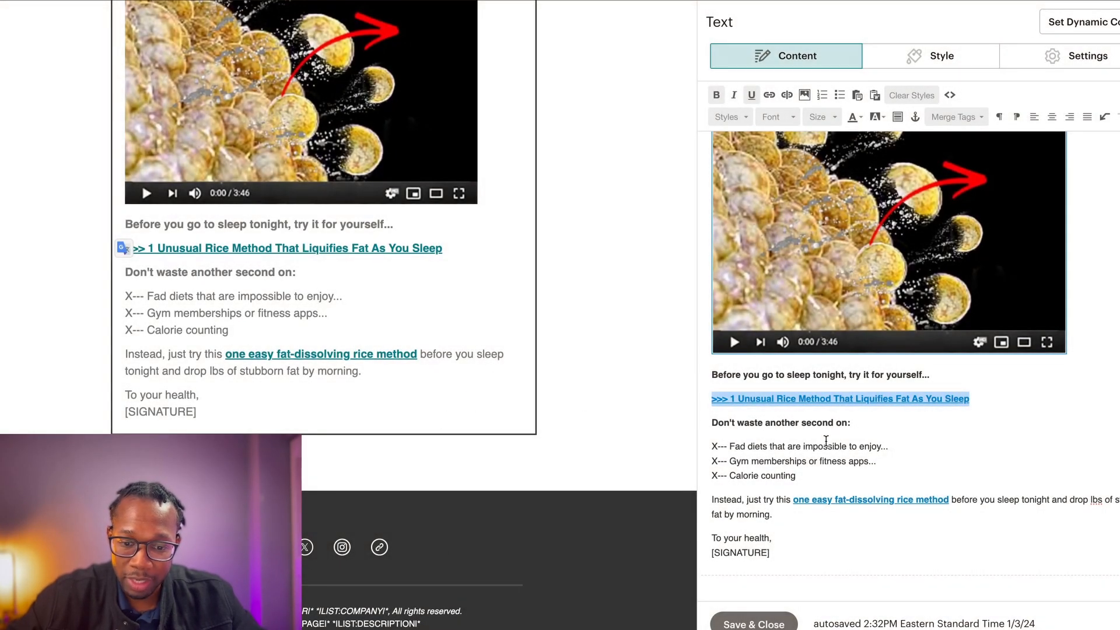
Step: Replace the [SIGNATURE] placeholder with the sender's first name, check the email preview, and save and close the text block
{"action": "left_click", "coordinate": [950, 500]}
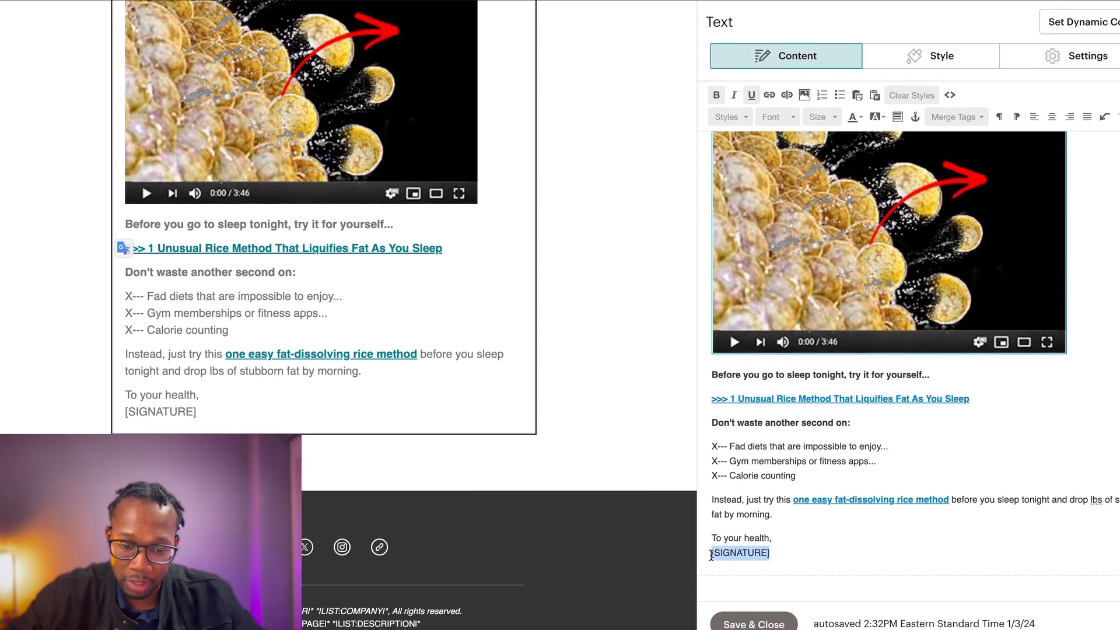
{"action": "type", "text": "Trevor"}
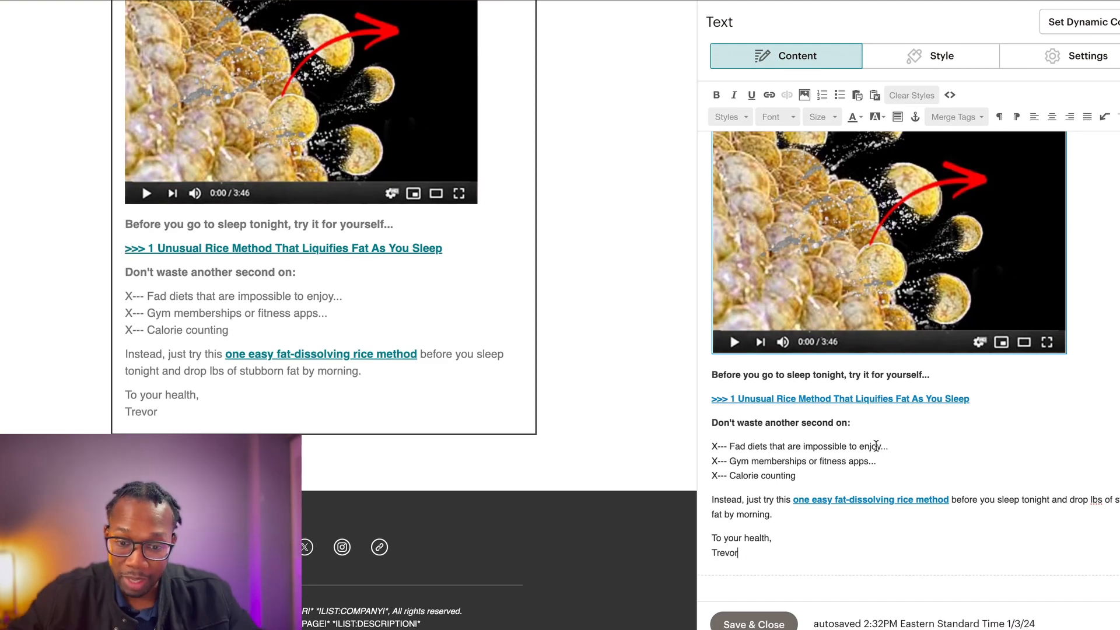
{"action": "scroll", "coordinate": [913, 378], "scroll_direction": "up", "scroll_amount": 2}
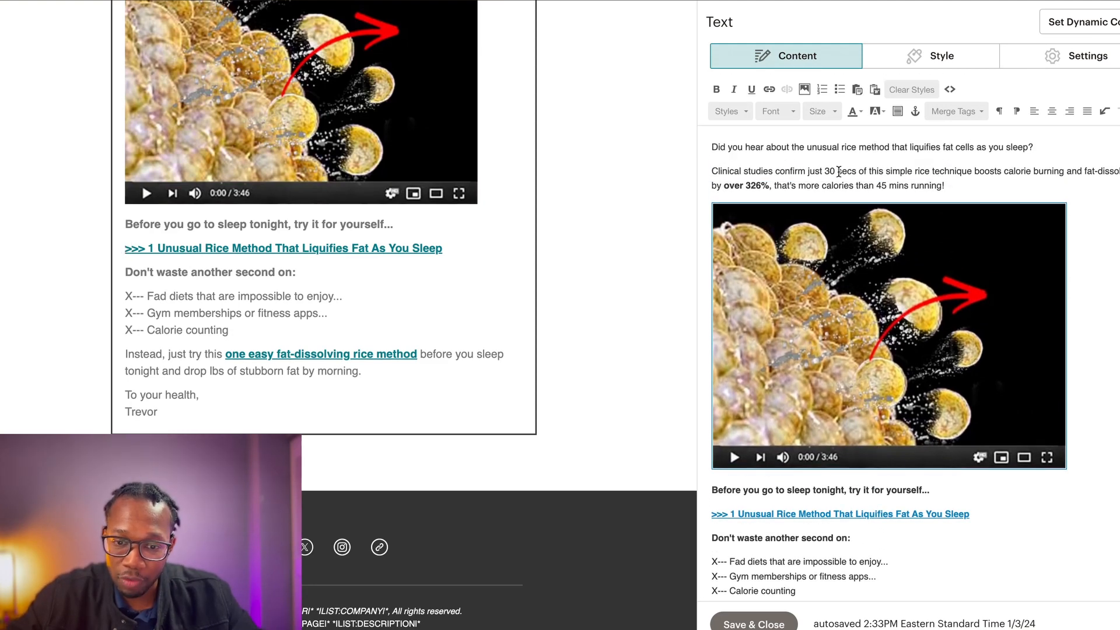
{"action": "scroll", "coordinate": [513, 194], "scroll_direction": "up", "scroll_amount": 6}
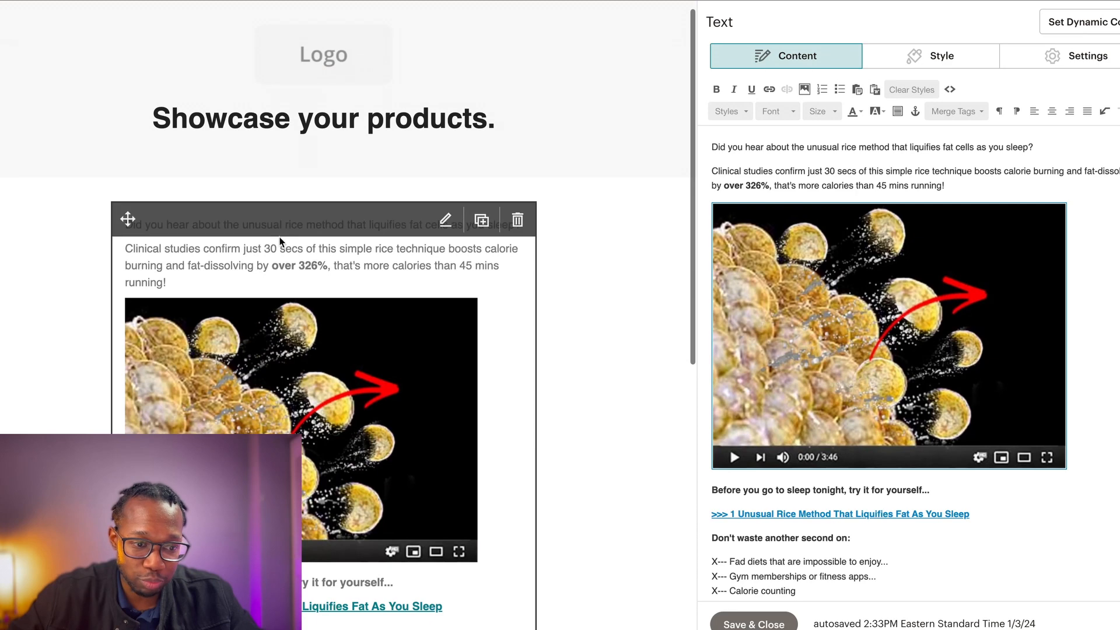
{"action": "scroll", "coordinate": [631, 341], "scroll_direction": "down", "scroll_amount": 2}
{"action": "scroll", "coordinate": [853, 333], "scroll_direction": "down", "scroll_amount": 2}
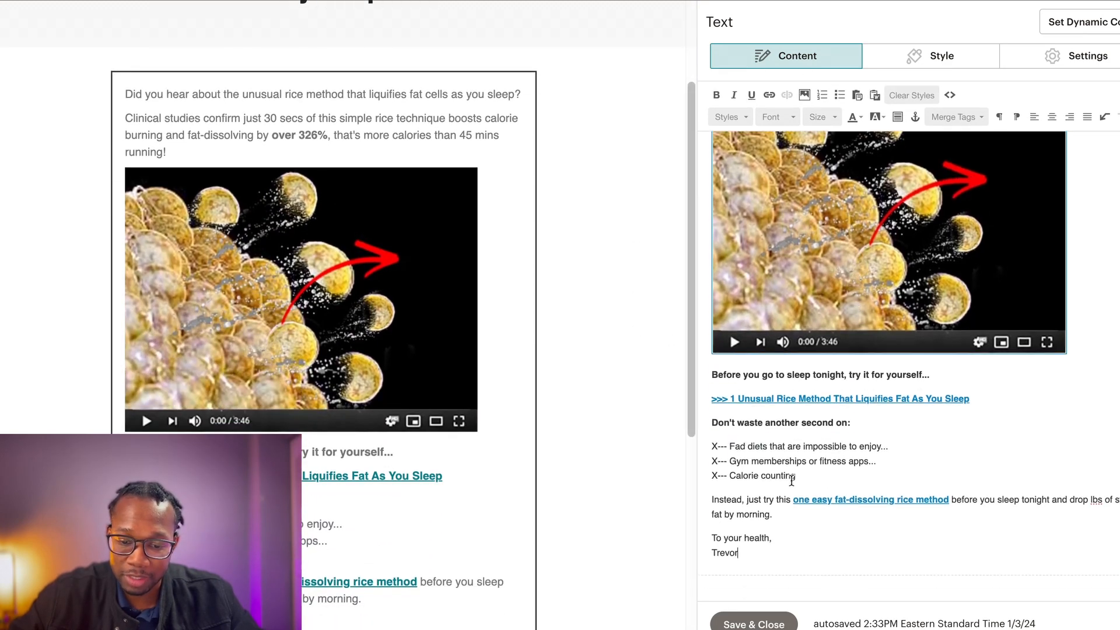
{"action": "left_click", "coordinate": [748, 623]}
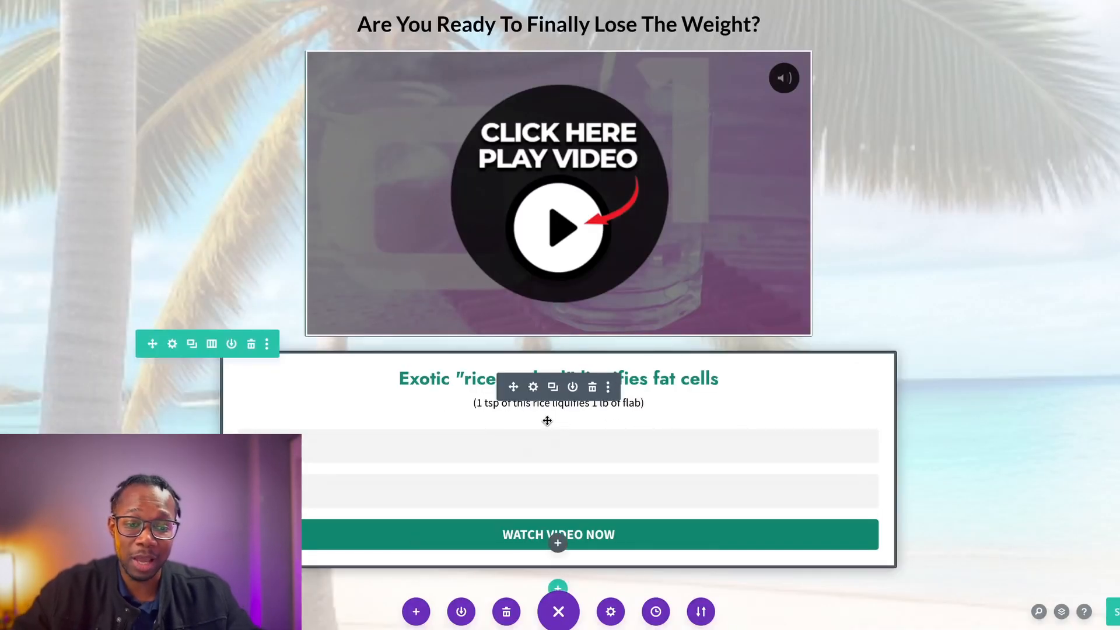
Step: In the Divi email opt-in settings, set the success action to redirect to a custom URL, paste the affiliate link and save the settings
{"action": "left_click", "coordinate": [534, 388]}
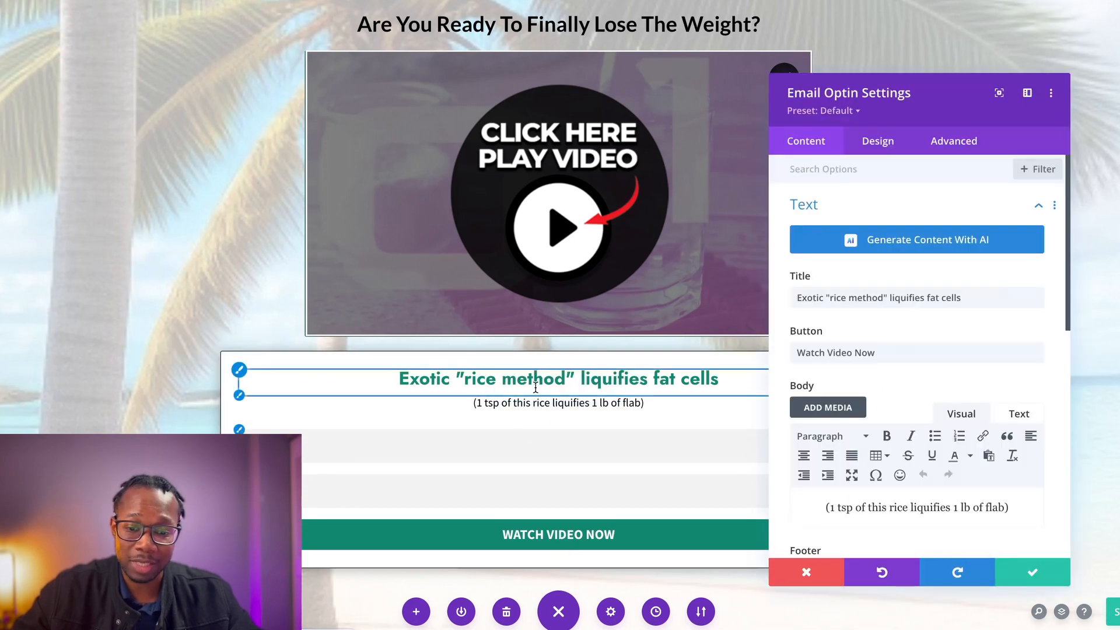
{"action": "scroll", "coordinate": [926, 406], "scroll_direction": "down", "scroll_amount": 10}
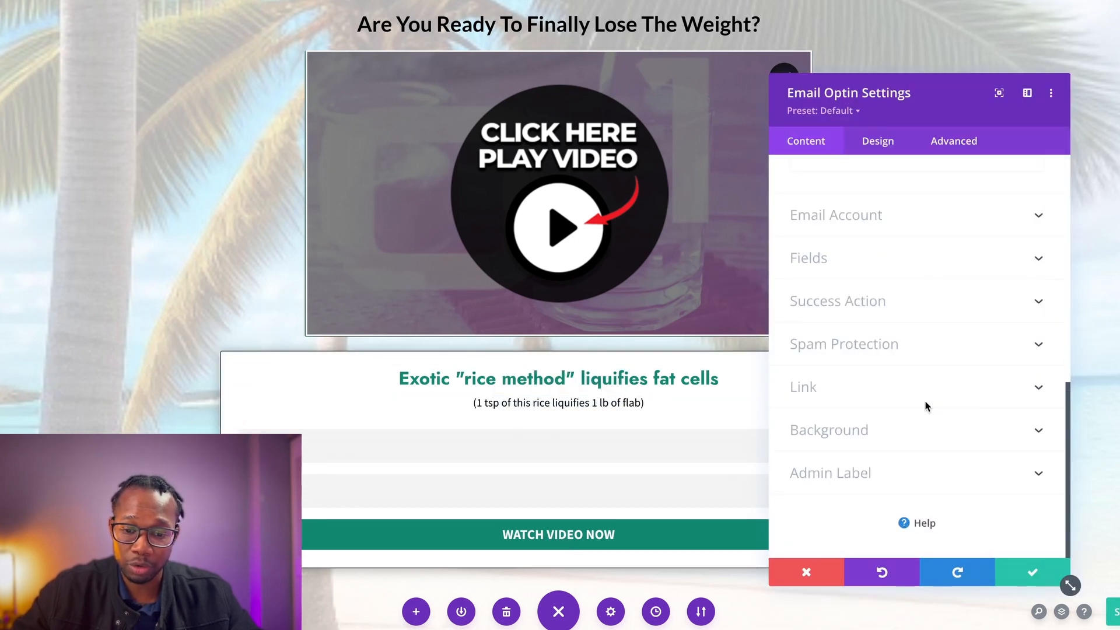
{"action": "left_click", "coordinate": [927, 304]}
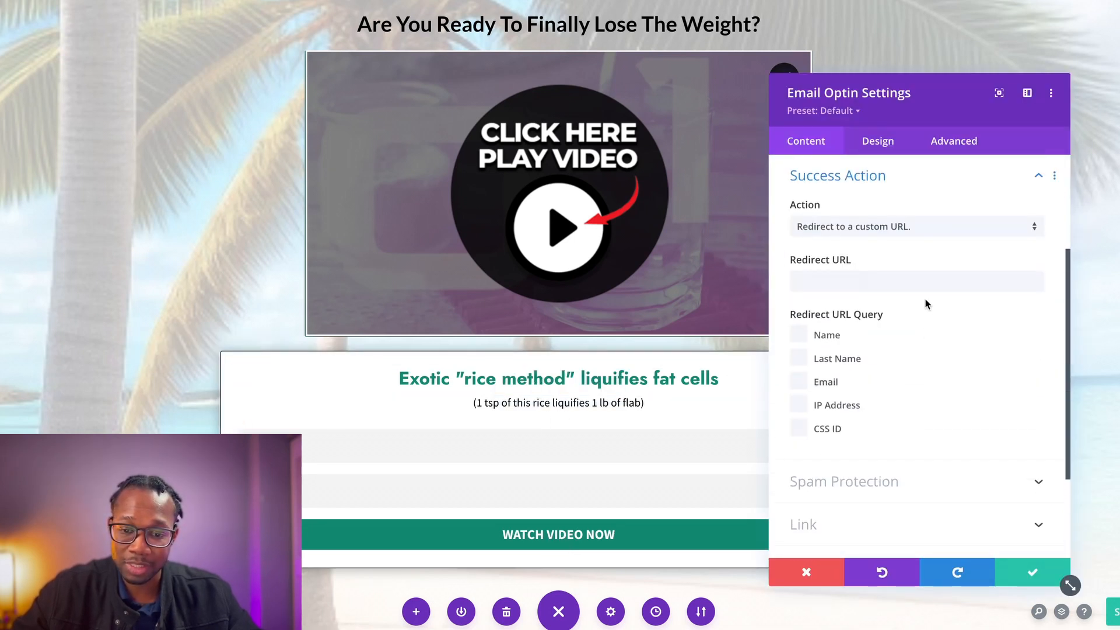
{"action": "left_click", "coordinate": [840, 230]}
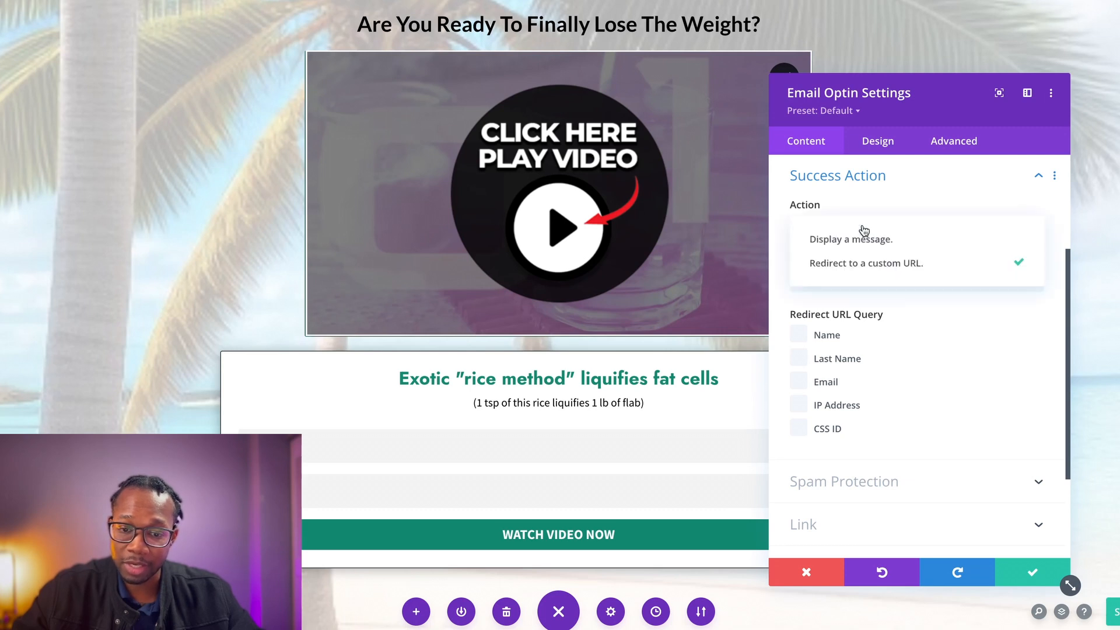
{"action": "left_click", "coordinate": [871, 270]}
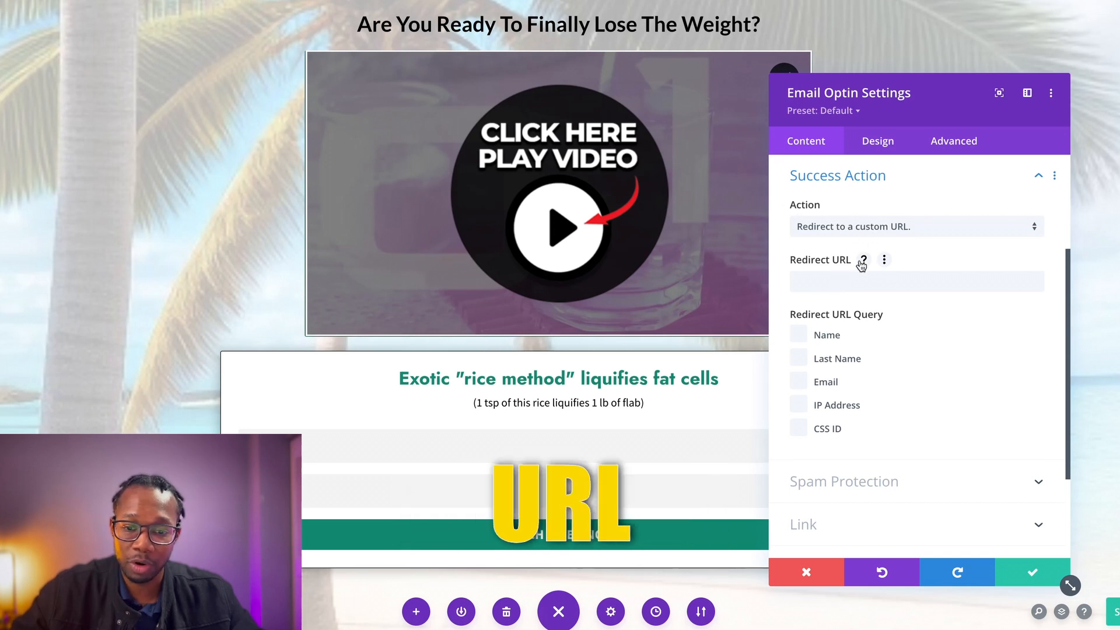
{"action": "left_click", "coordinate": [842, 281]}
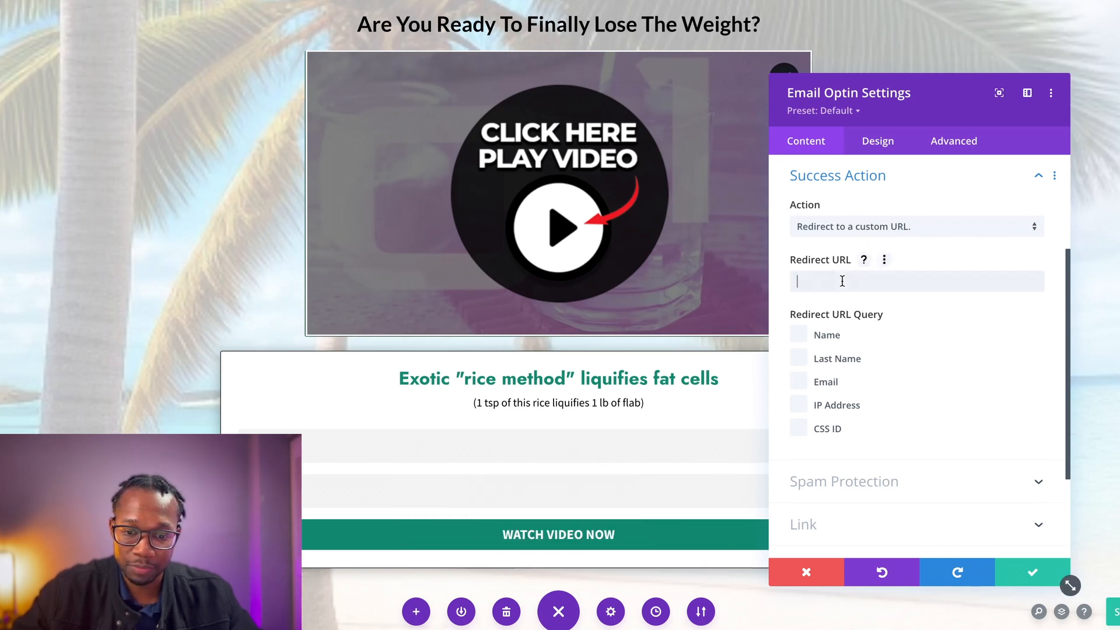
{"action": "key", "text": "ctrl+v"}
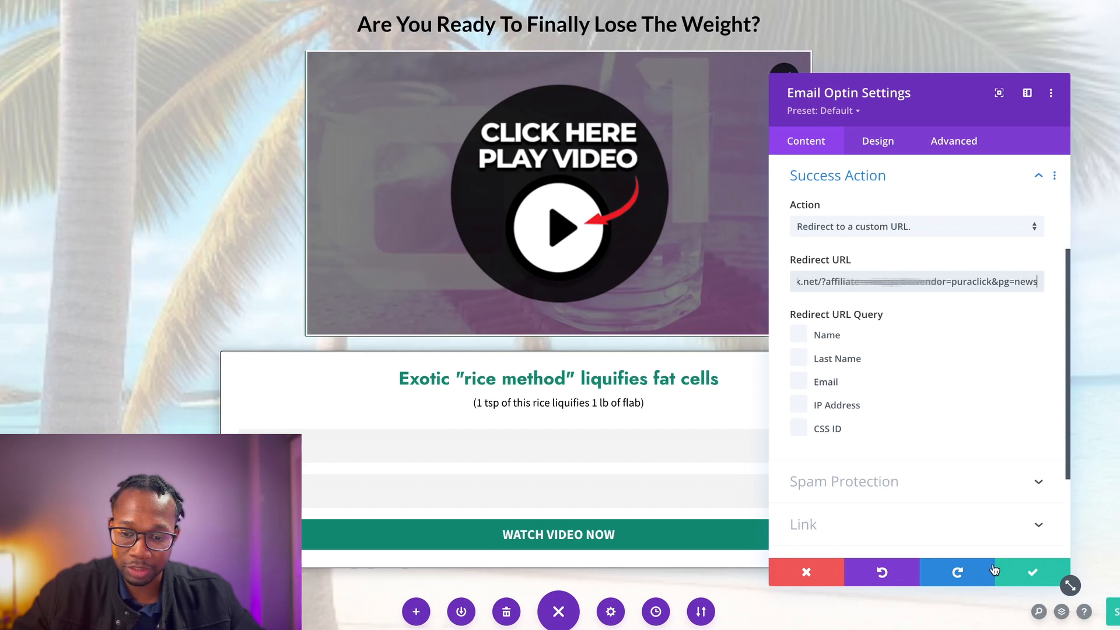
{"action": "left_click", "coordinate": [1020, 575]}
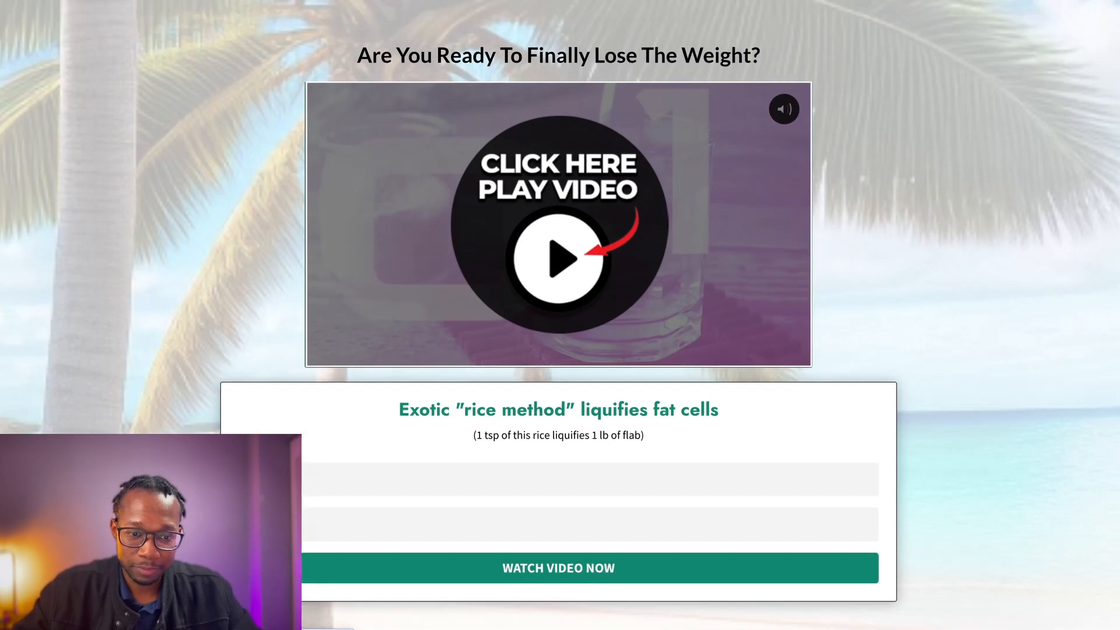
Step: Test the opt-in form on the finished page by filling in a name and e-mail address and submitting it
{"action": "scroll", "coordinate": [920, 190], "scroll_direction": "down", "scroll_amount": 2}
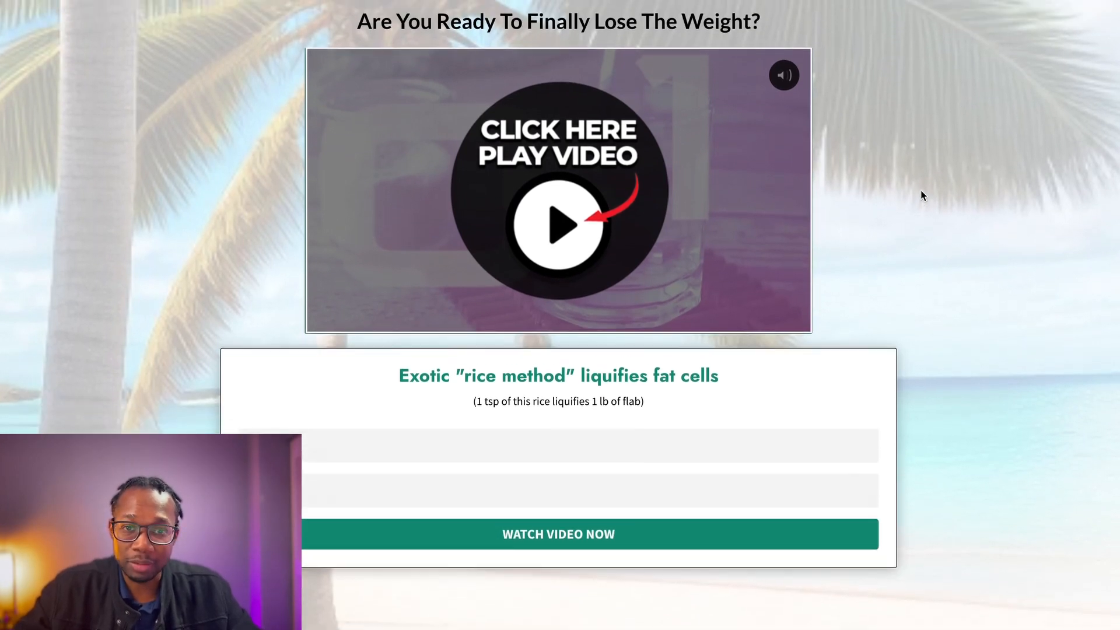
{"action": "left_click", "coordinate": [419, 438]}
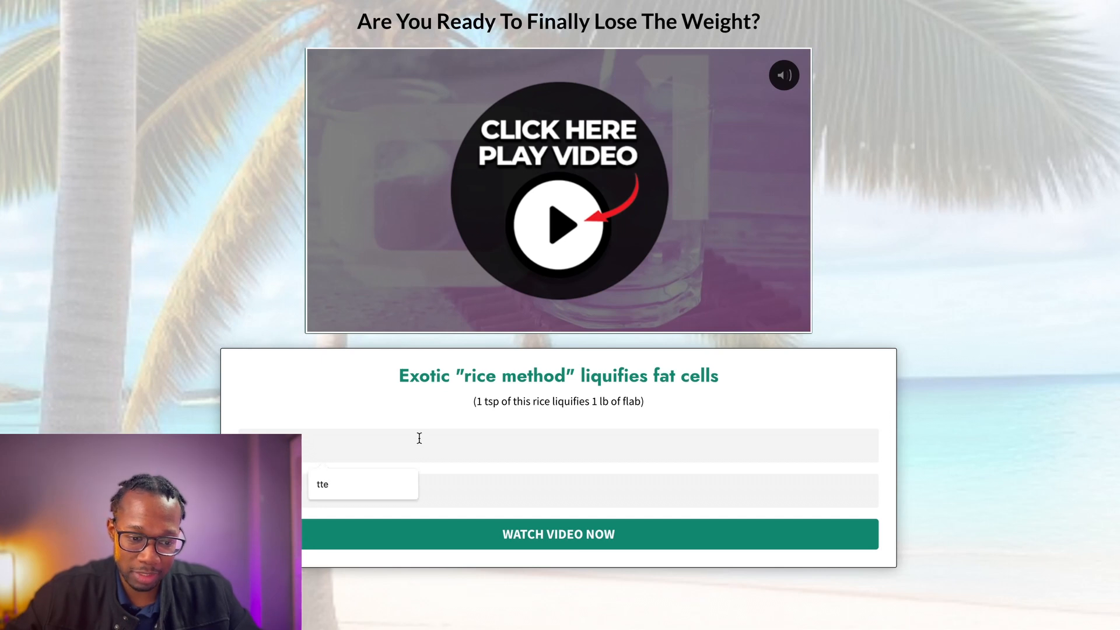
{"action": "left_click", "coordinate": [377, 483]}
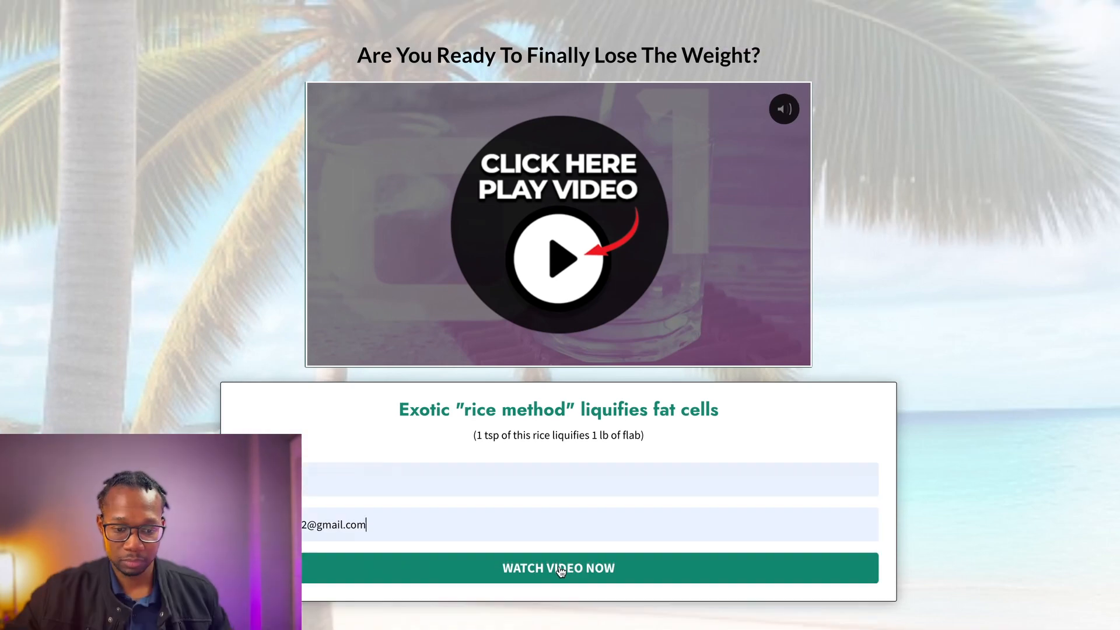
{"action": "left_click", "coordinate": [561, 571]}
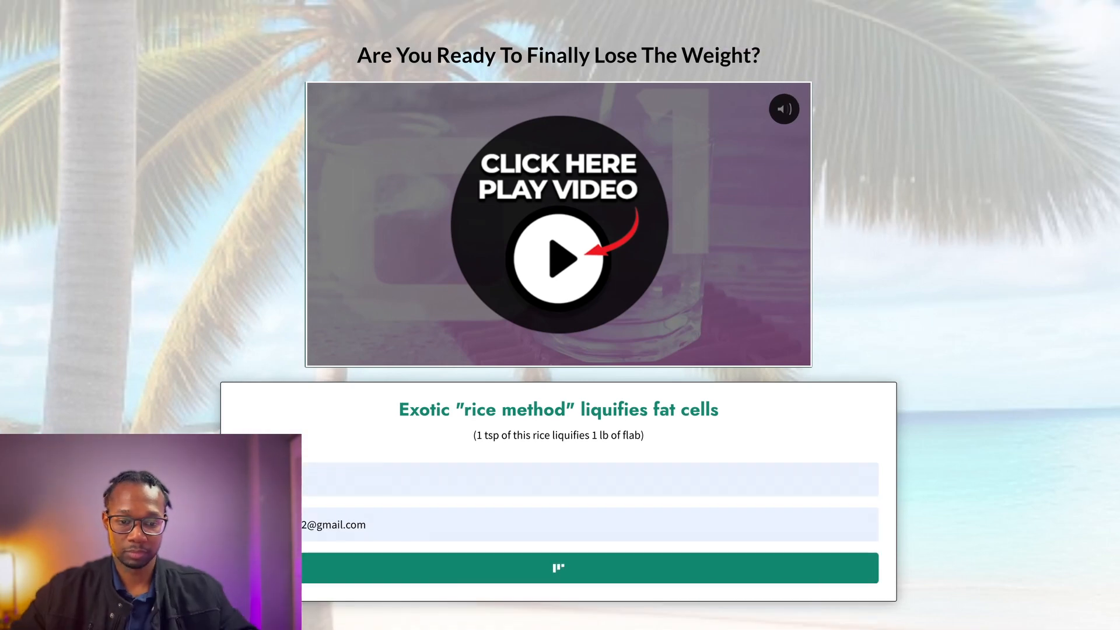